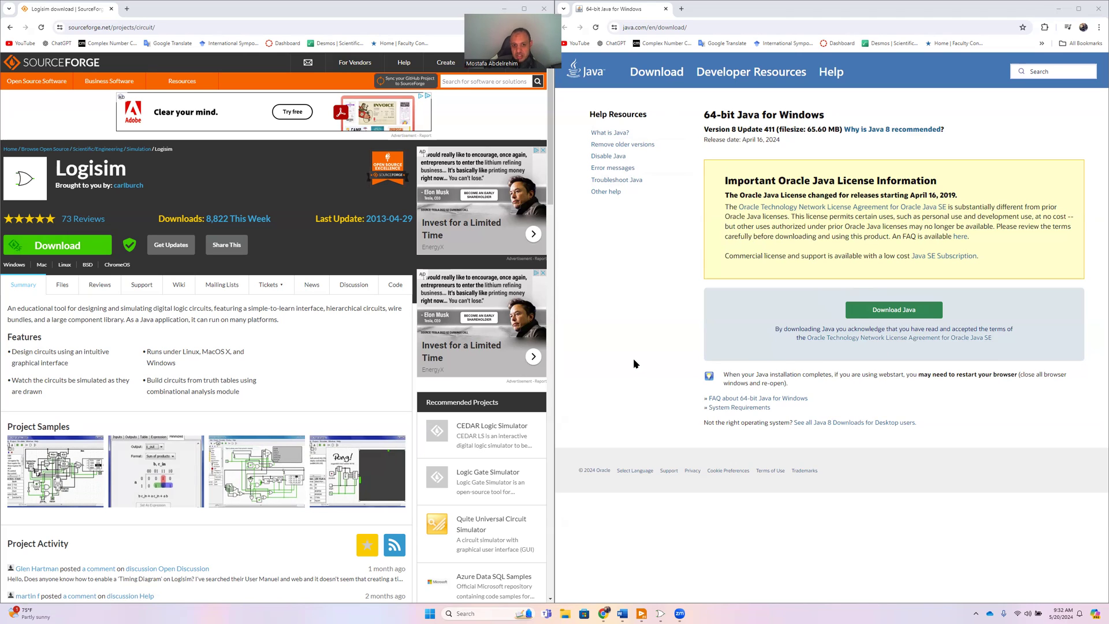
- Switch to the Logisim main window and close the already open Combinational Analysis window
mouse_move(662, 615)
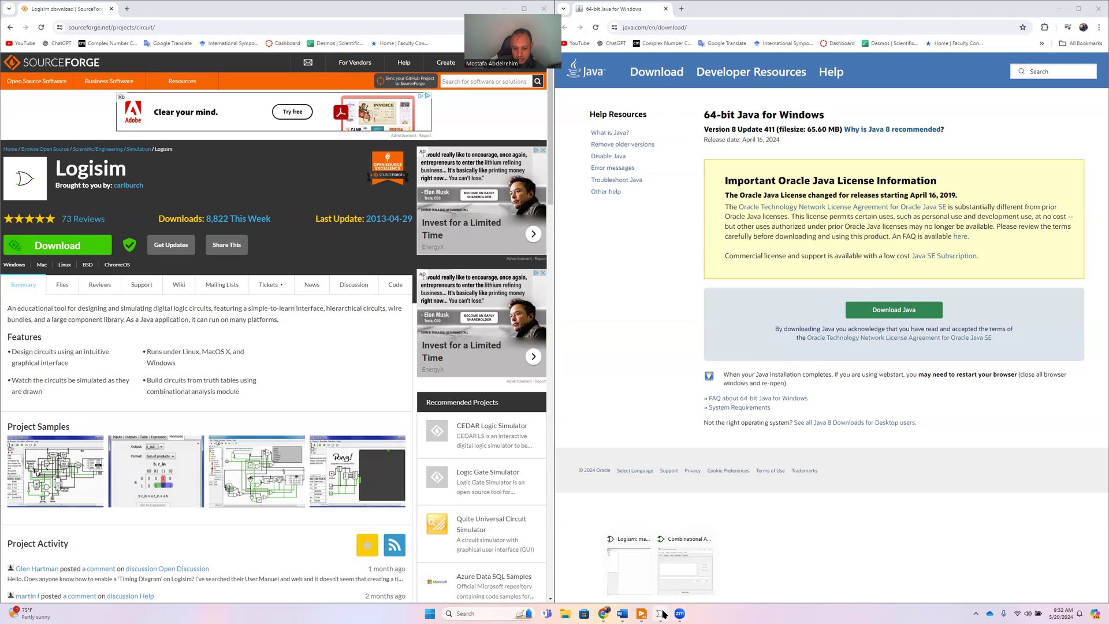
click(636, 578)
mouse_move(656, 614)
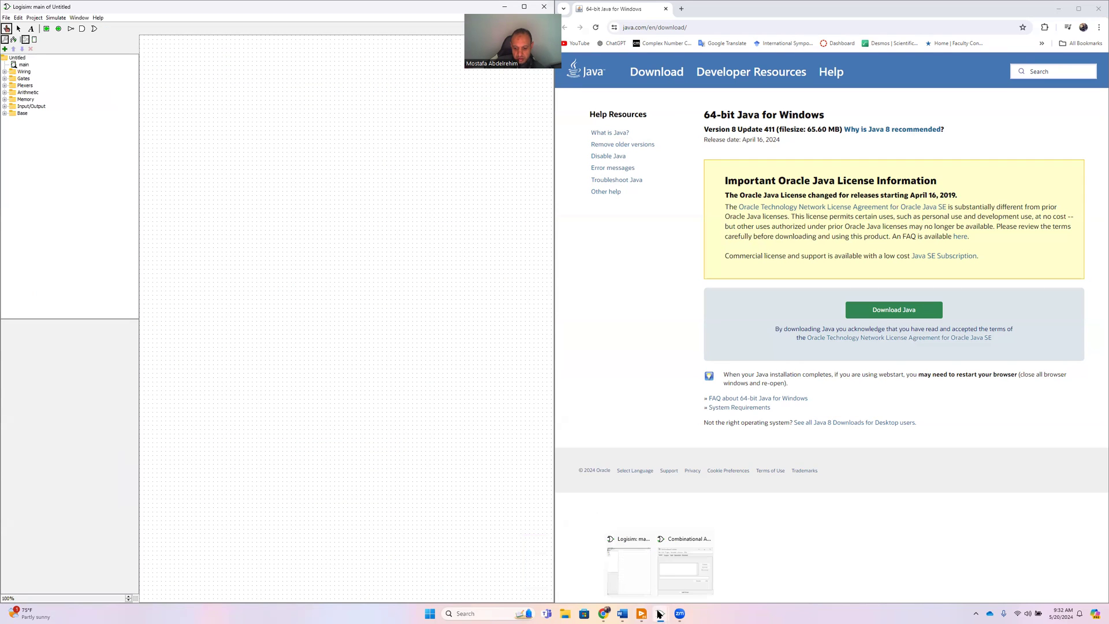
click(686, 569)
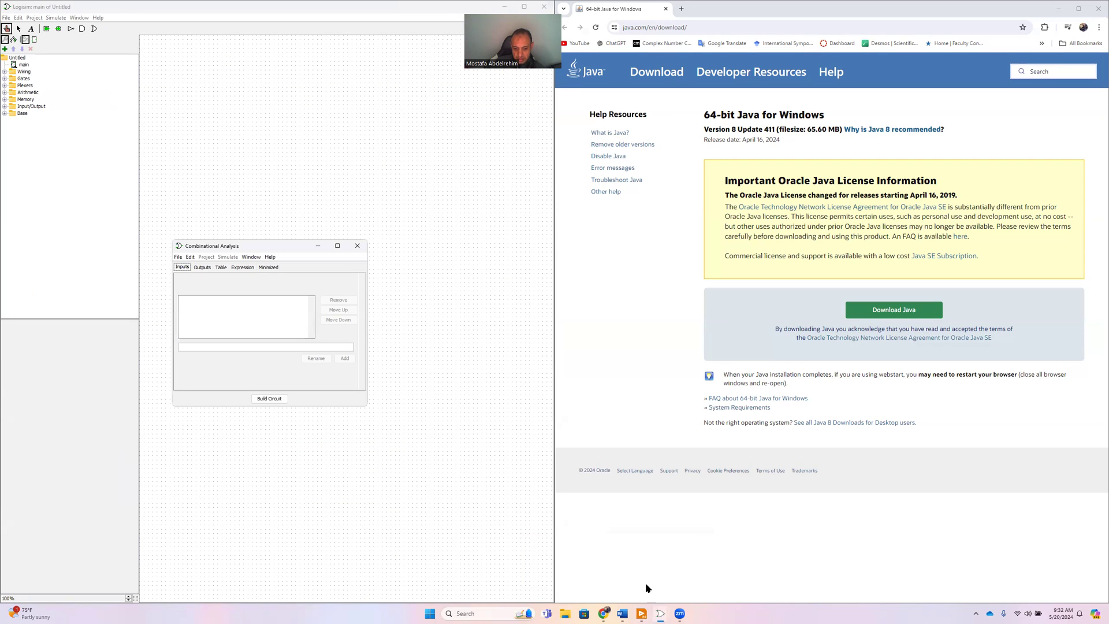
click(353, 250)
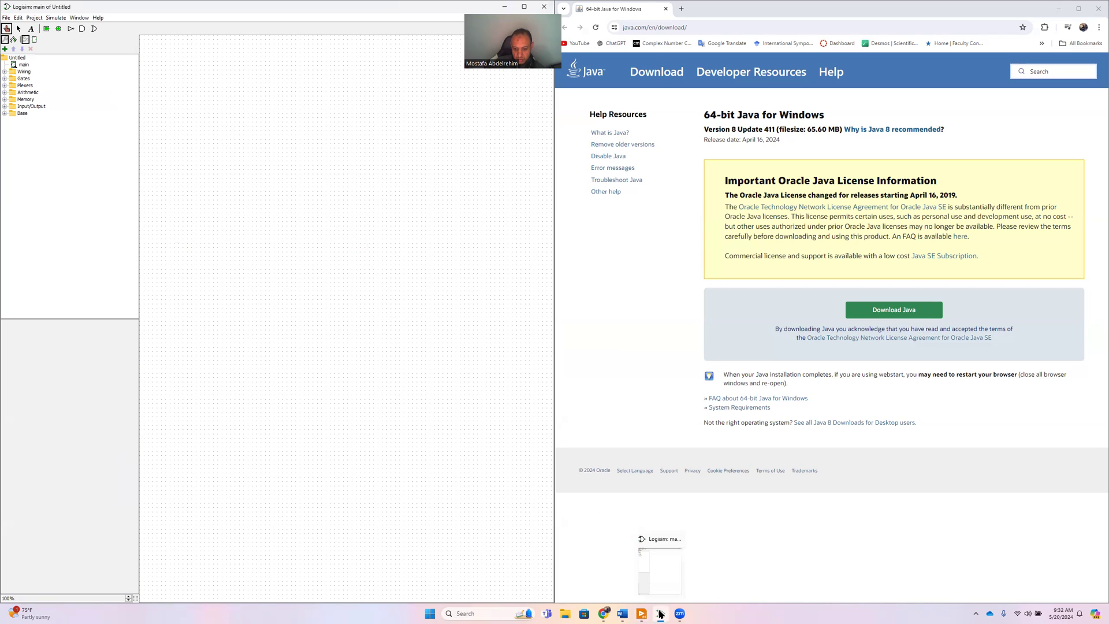
mouse_move(606, 614)
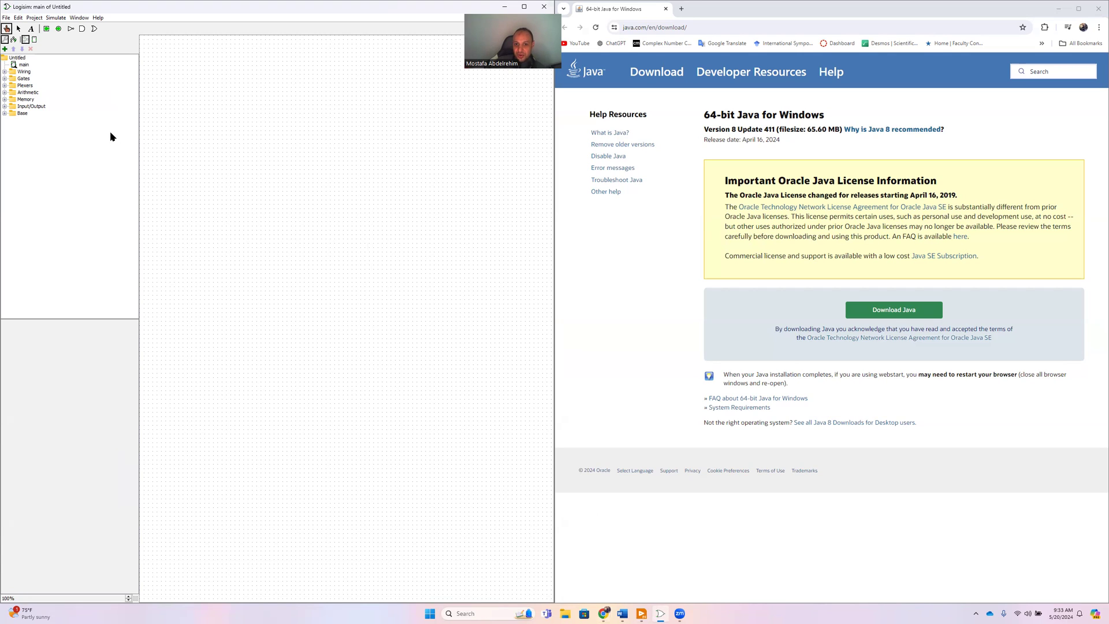
- Search Windows for the installed "logisim" application
click(33, 18)
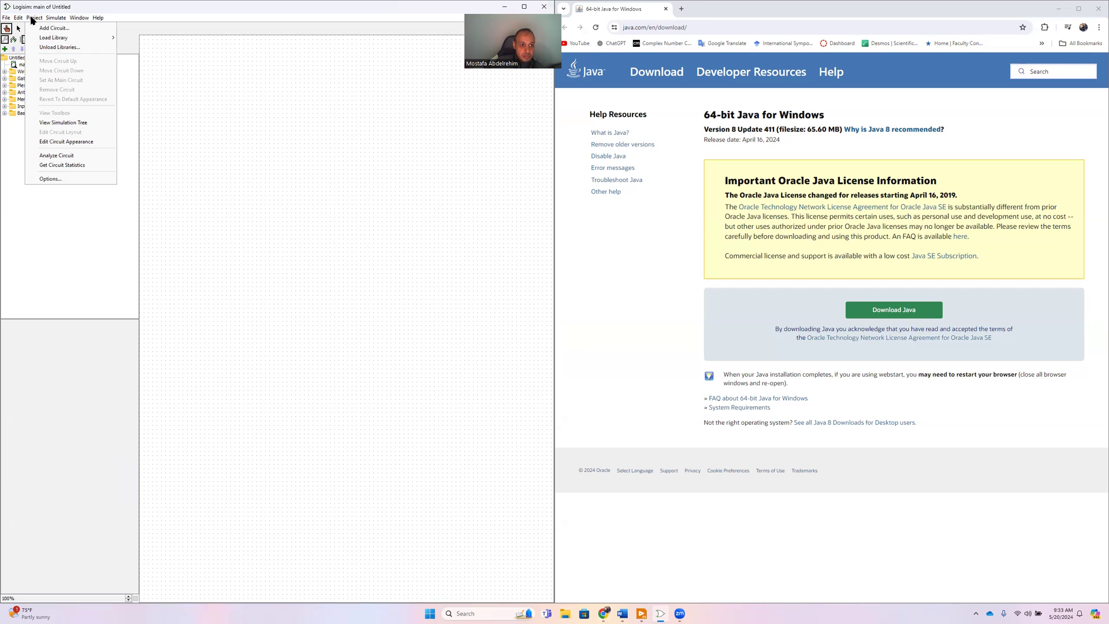
click(201, 107)
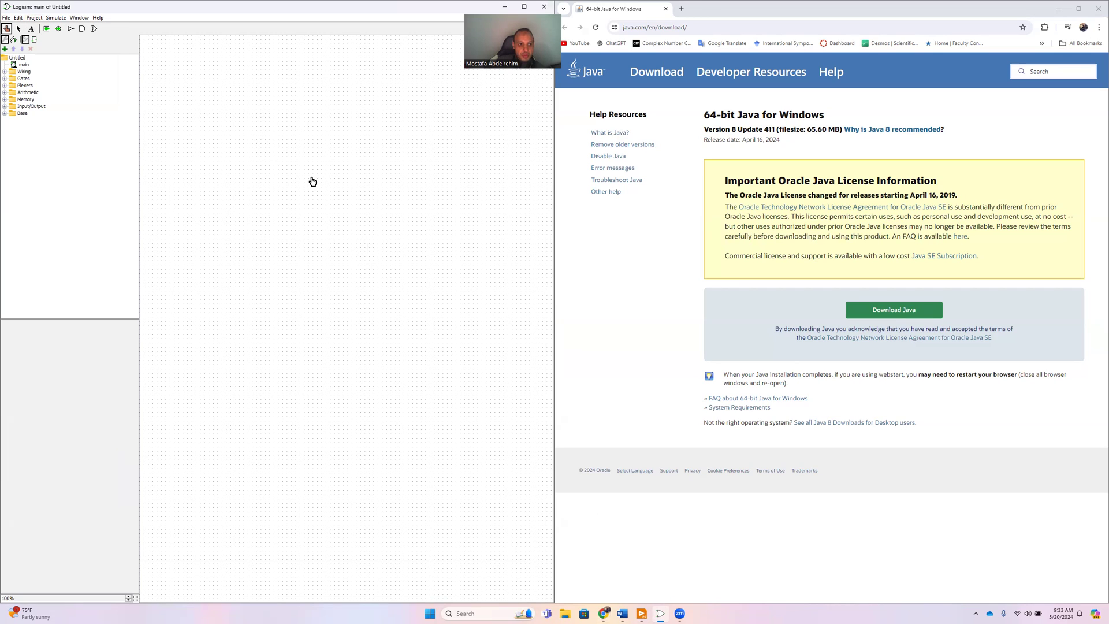
click(470, 613)
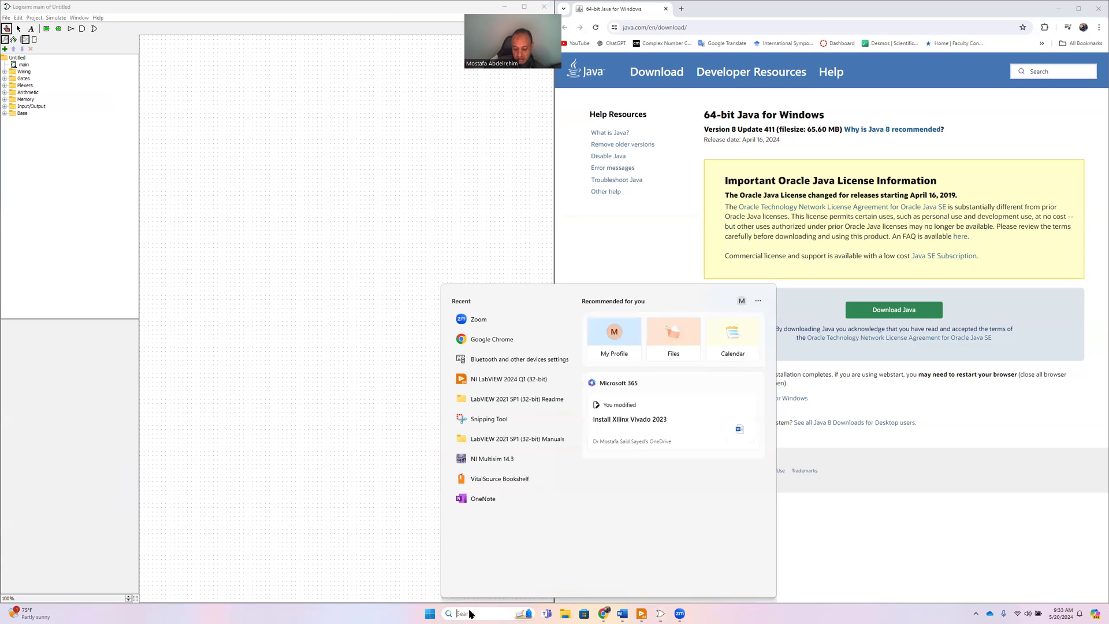
text(logi)
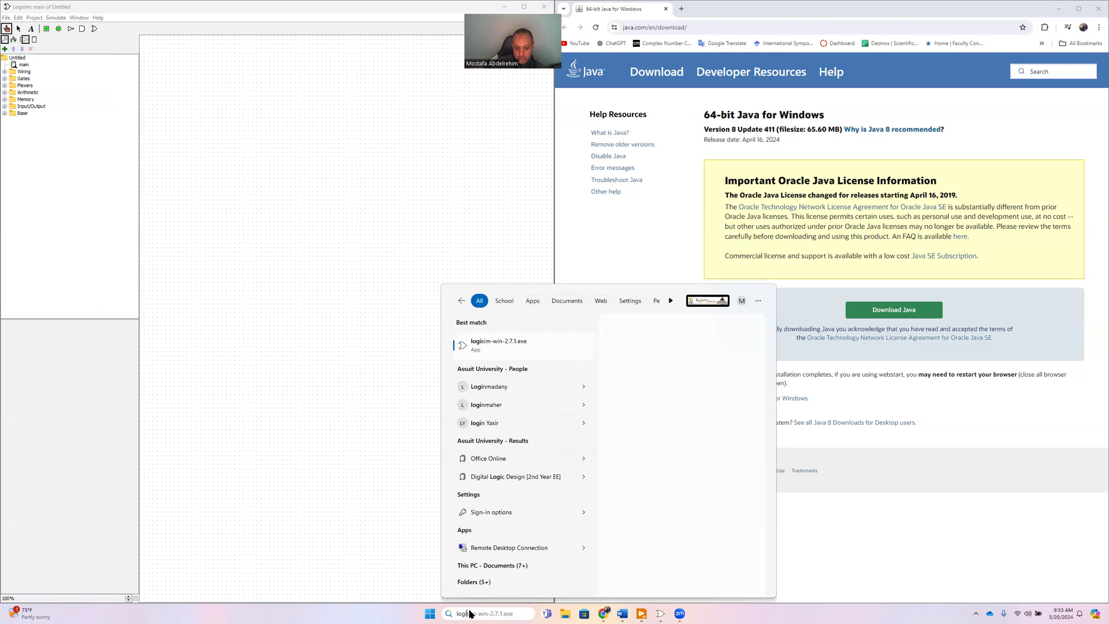
text(sim)
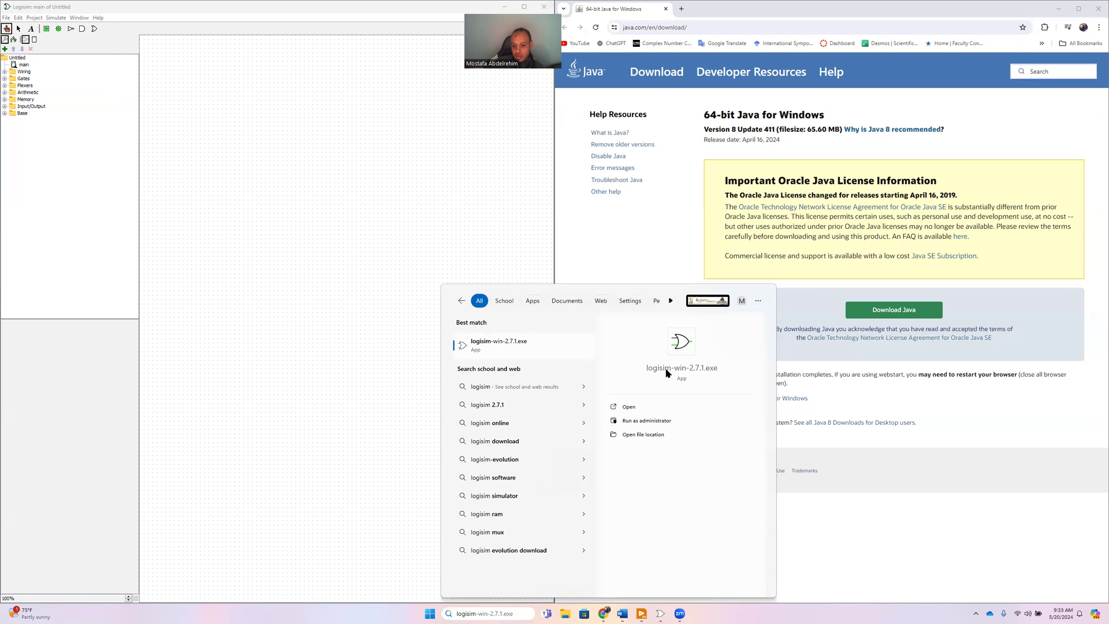
click(382, 245)
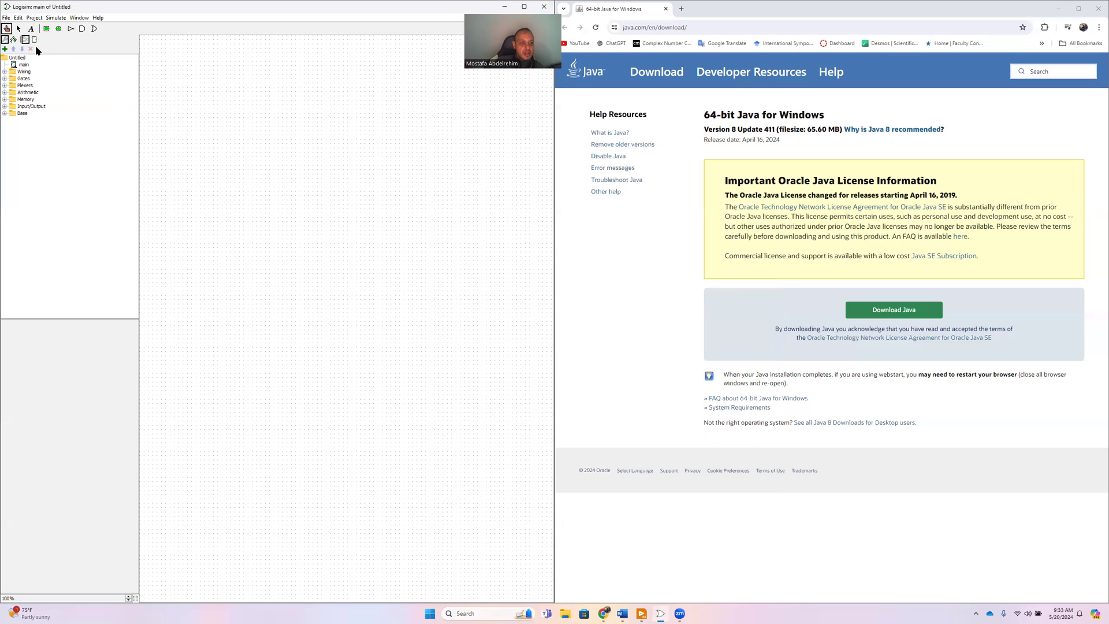
- Open the combinational analysis of the empty main circuit at its list of inputs
click(32, 19)
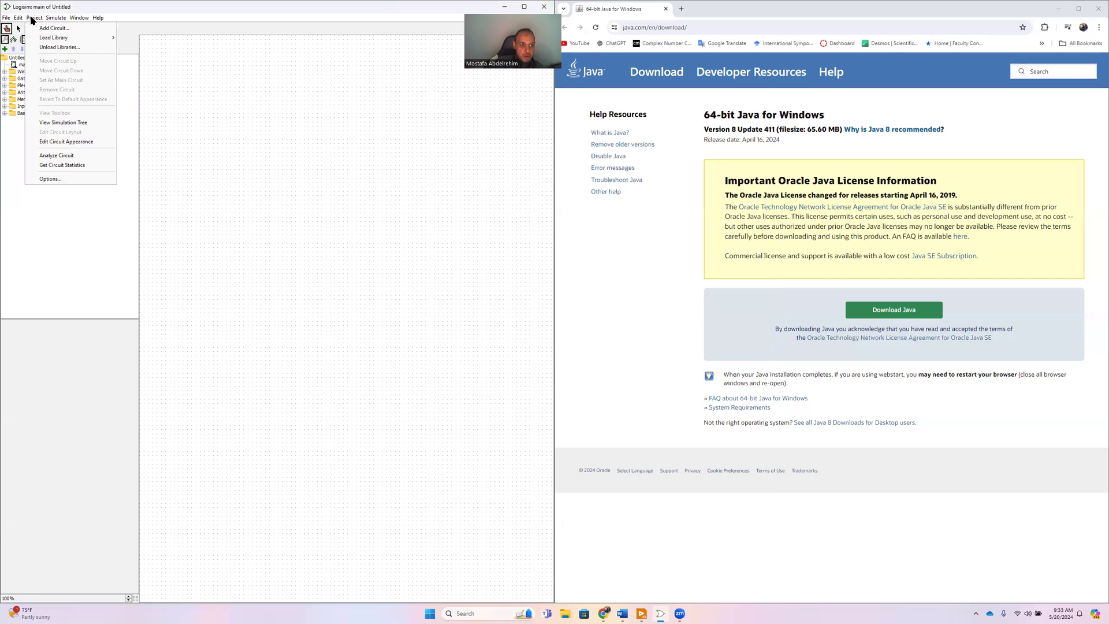
click(73, 158)
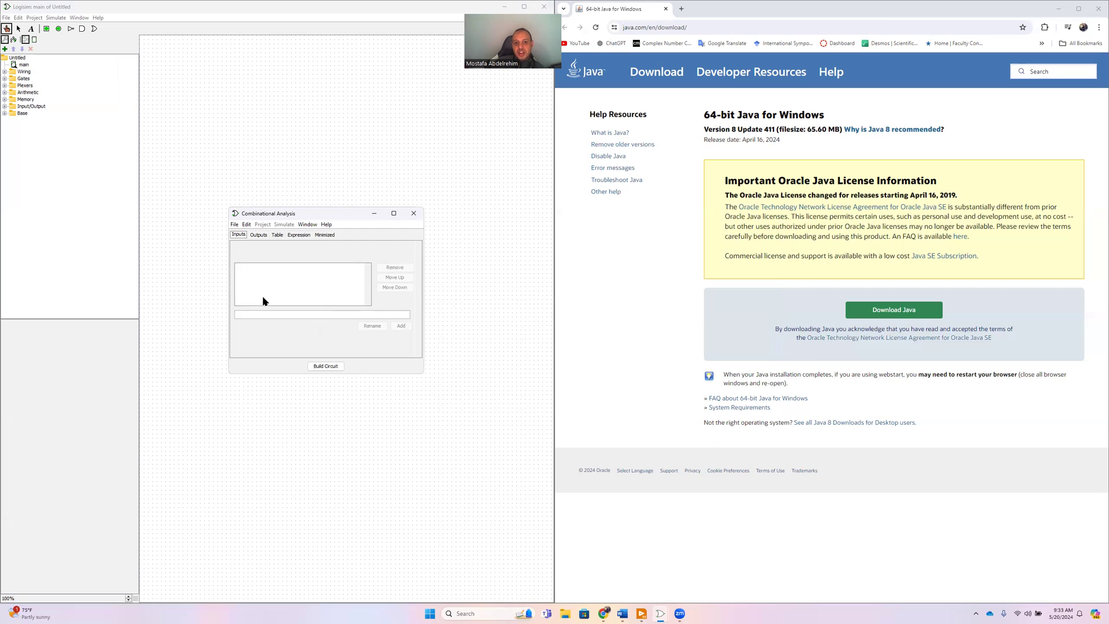
click(258, 235)
click(241, 236)
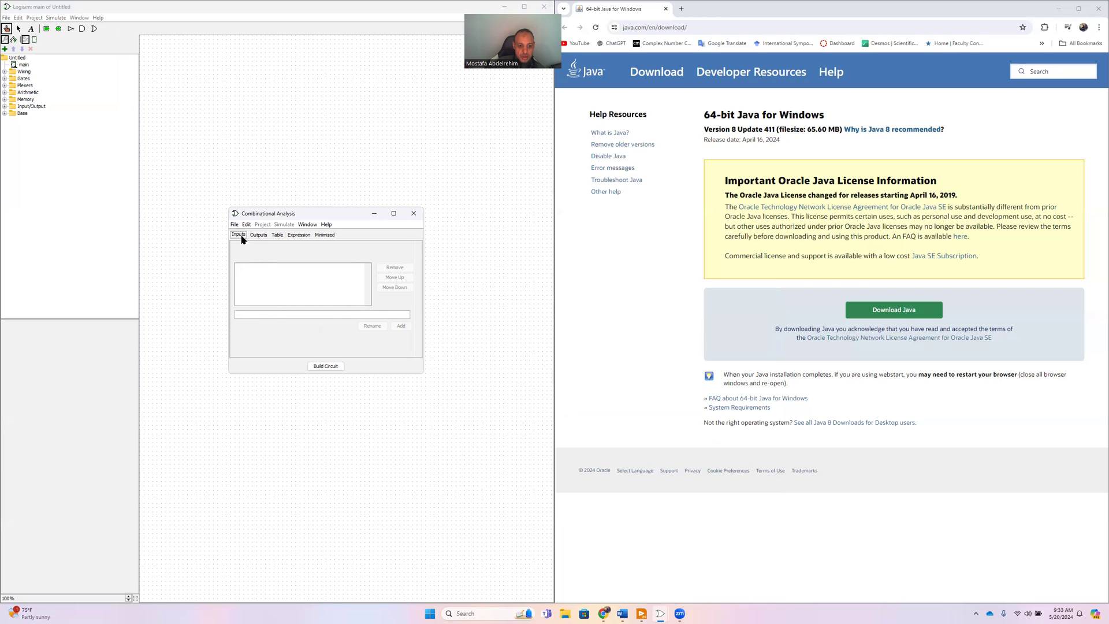
- Add the three input variables A, B and C to the combinational analysis
click(272, 314)
text(A)
click(399, 326)
text(B)
click(399, 327)
text(C)
click(401, 327)
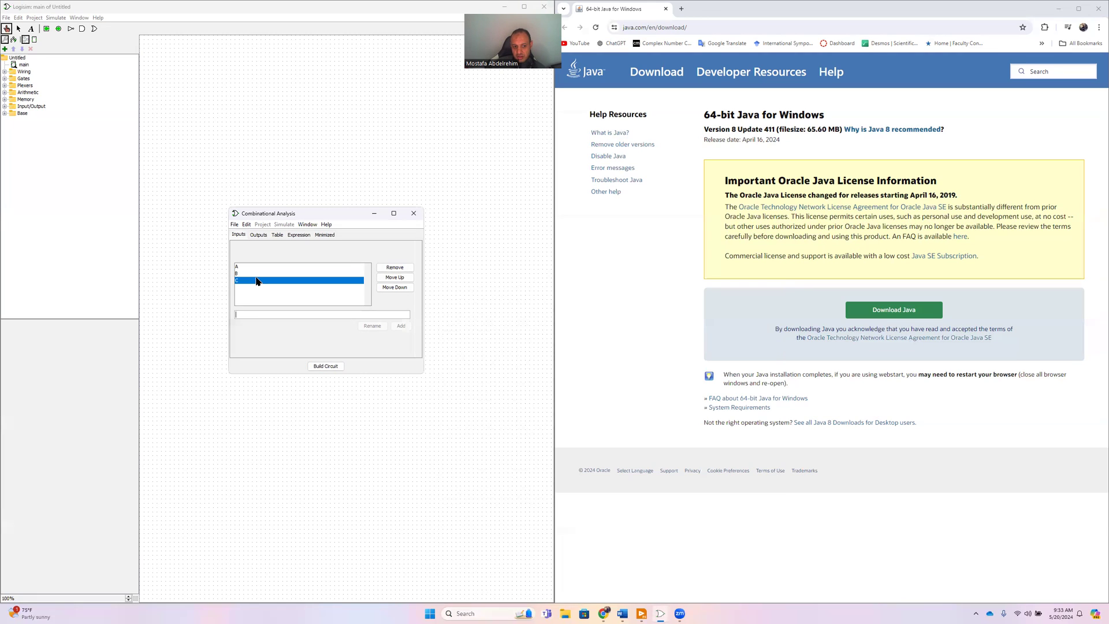
- Add an output variable y to the combinational analysis
click(255, 235)
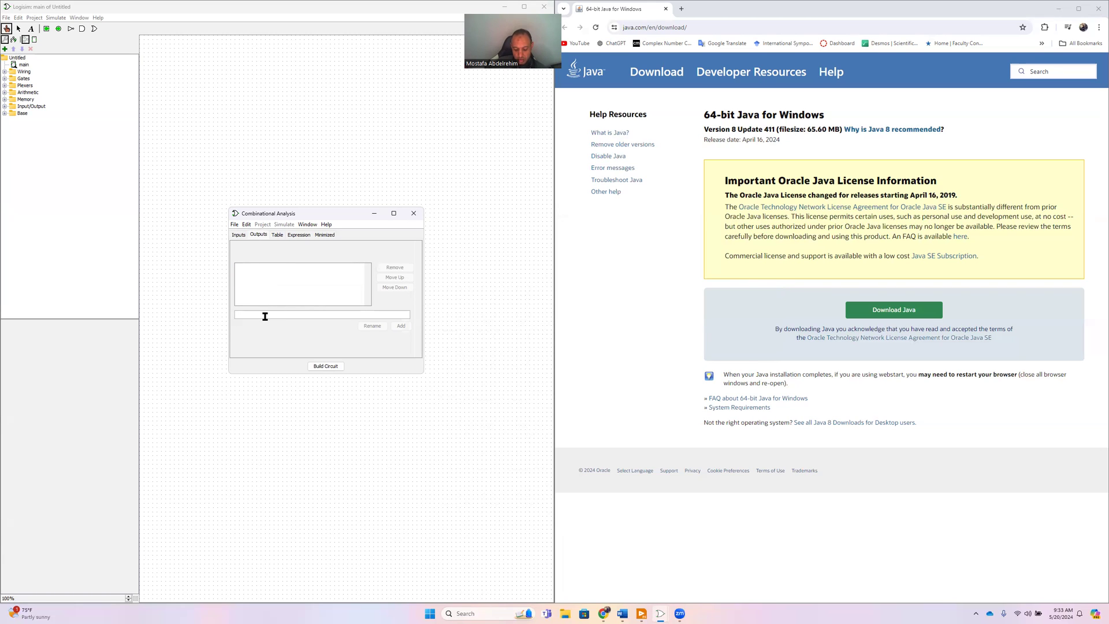
text(y)
click(400, 326)
- Fill in the truth table of a three-input AND: y is 1 for A=B=C=1 and 0 in every other row
click(276, 235)
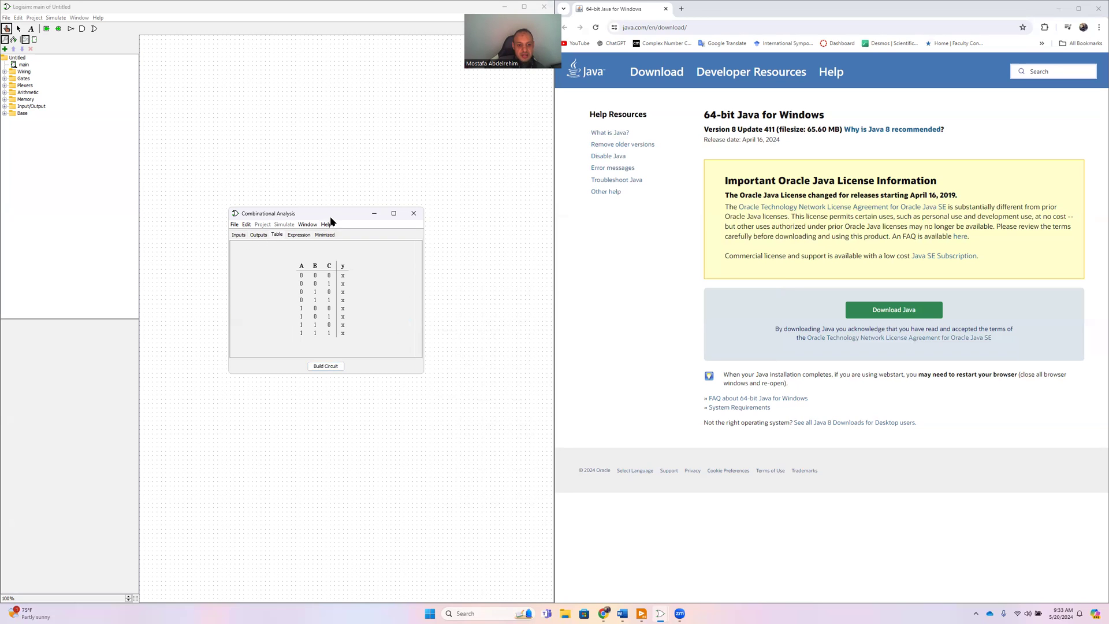
drag(331, 209, 331, 162)
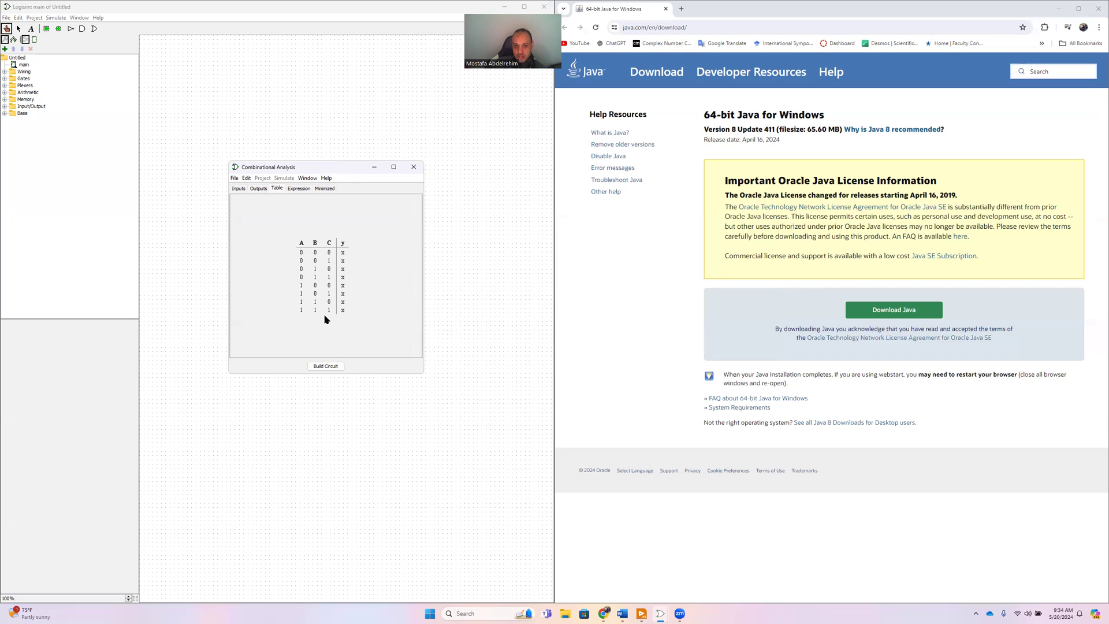
click(343, 253)
click(344, 261)
click(343, 270)
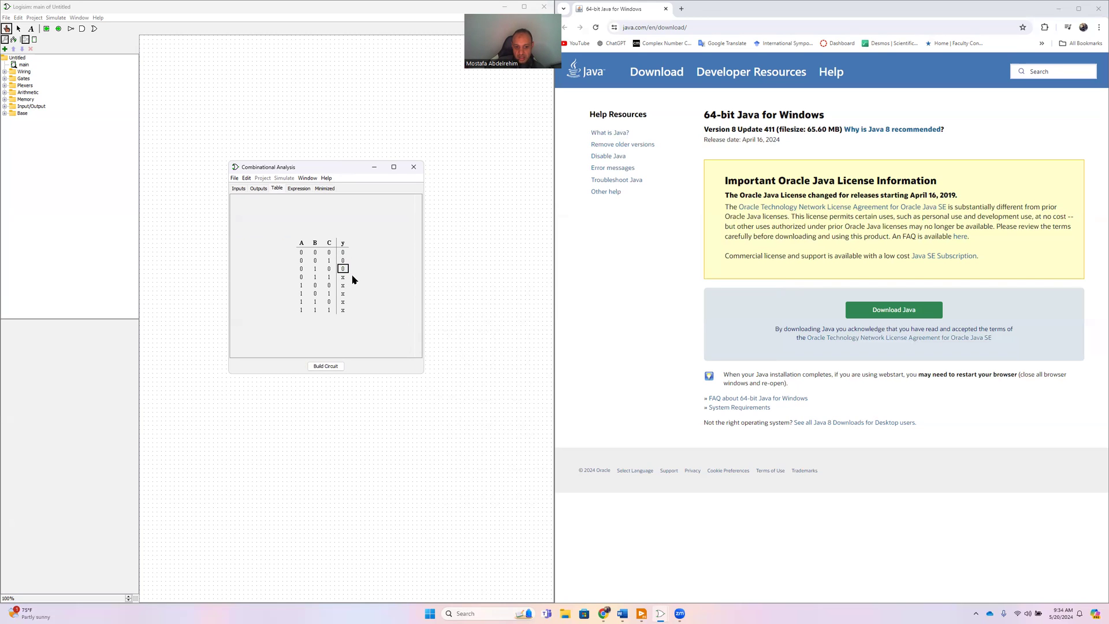
key(Down)
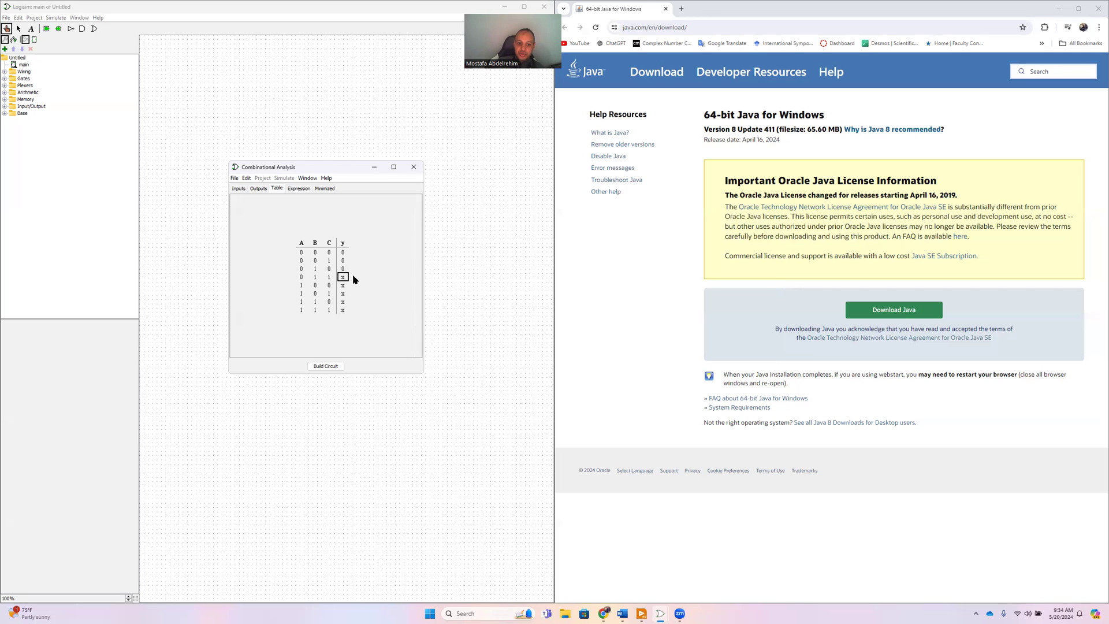
key(0)
key(0)
key(0)
key(0)
- Build the circuit from the truth table under the circuit name ANDGate
click(324, 368)
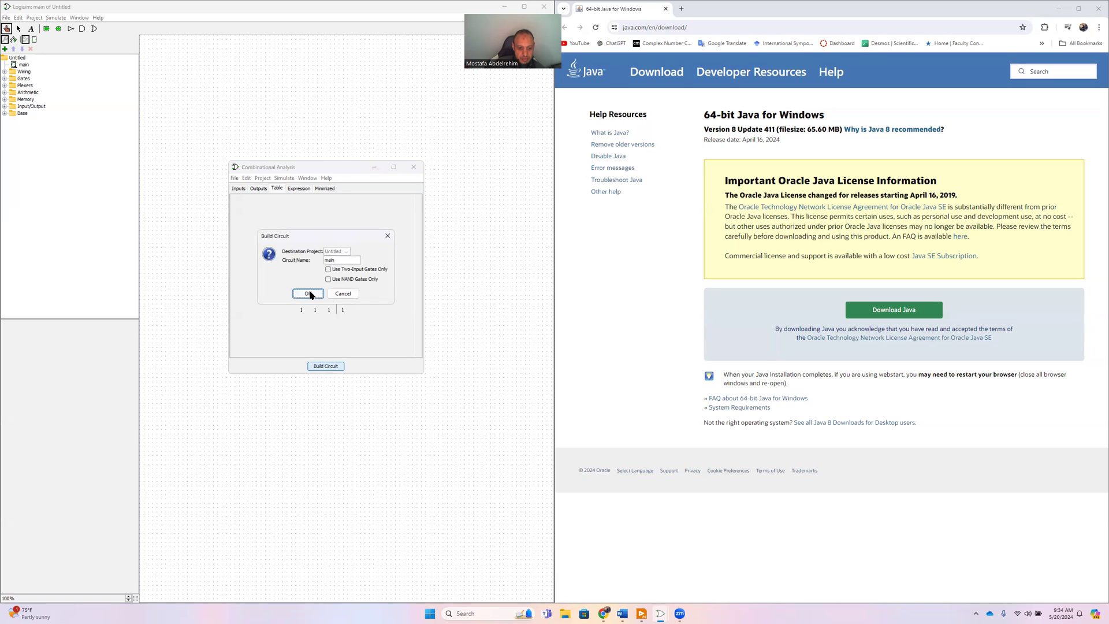
double_click(334, 260)
text(ANDGate)
click(308, 294)
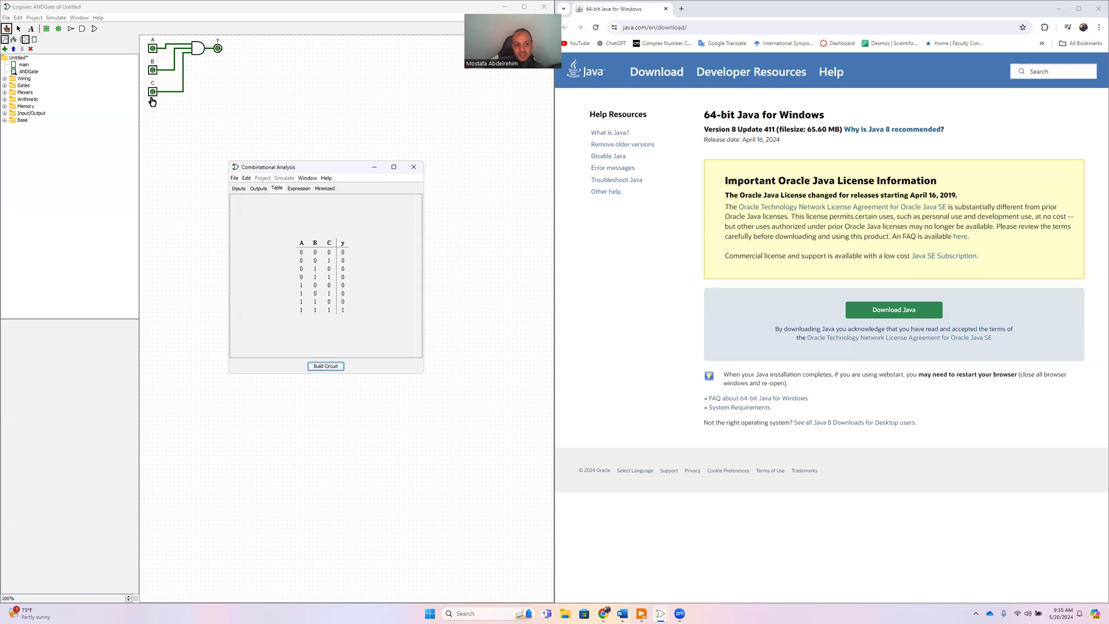
- Review the Boolean expression and the minimized Karnaugh map for output y
click(297, 189)
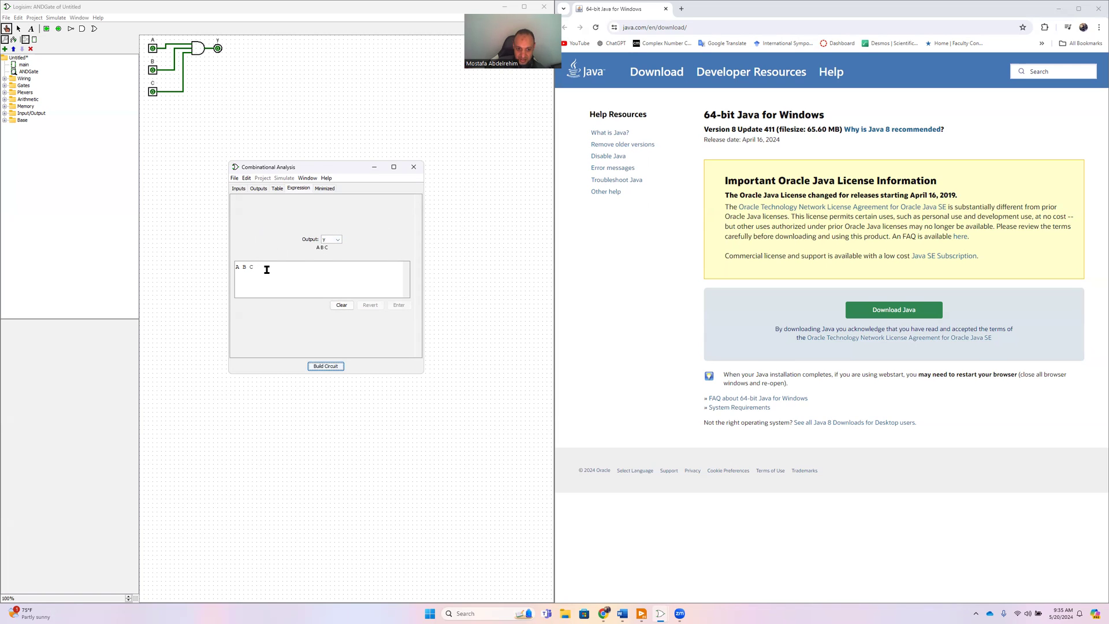
click(324, 188)
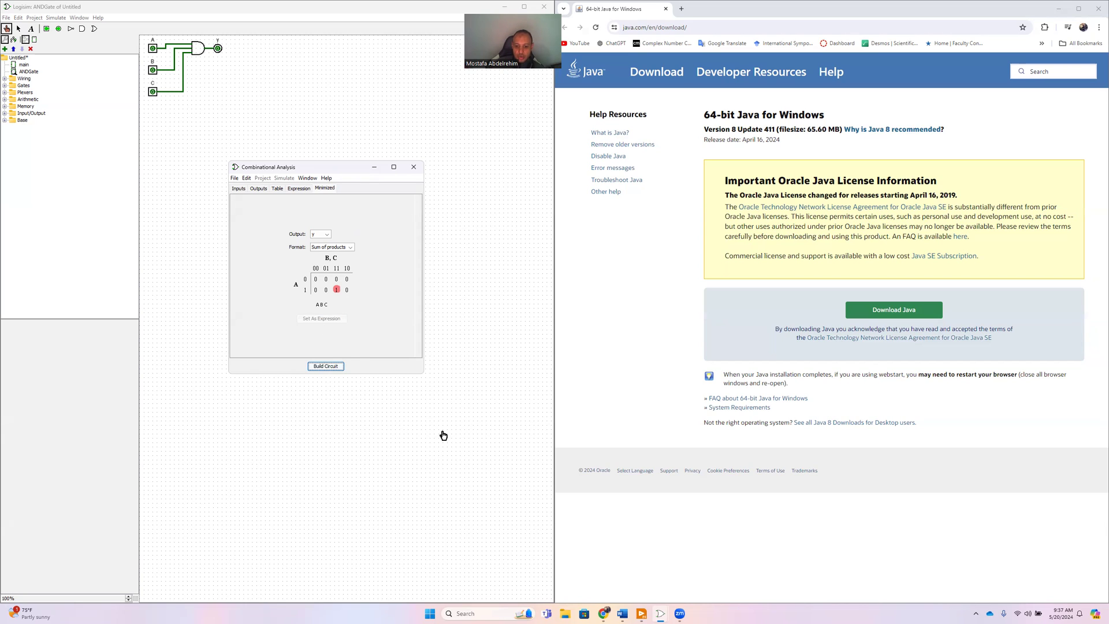
- Switch to the Chrome window with the Medium article on the BCD to 7-segment decoder and find its labelled 7-segment display diagram
click(603, 614)
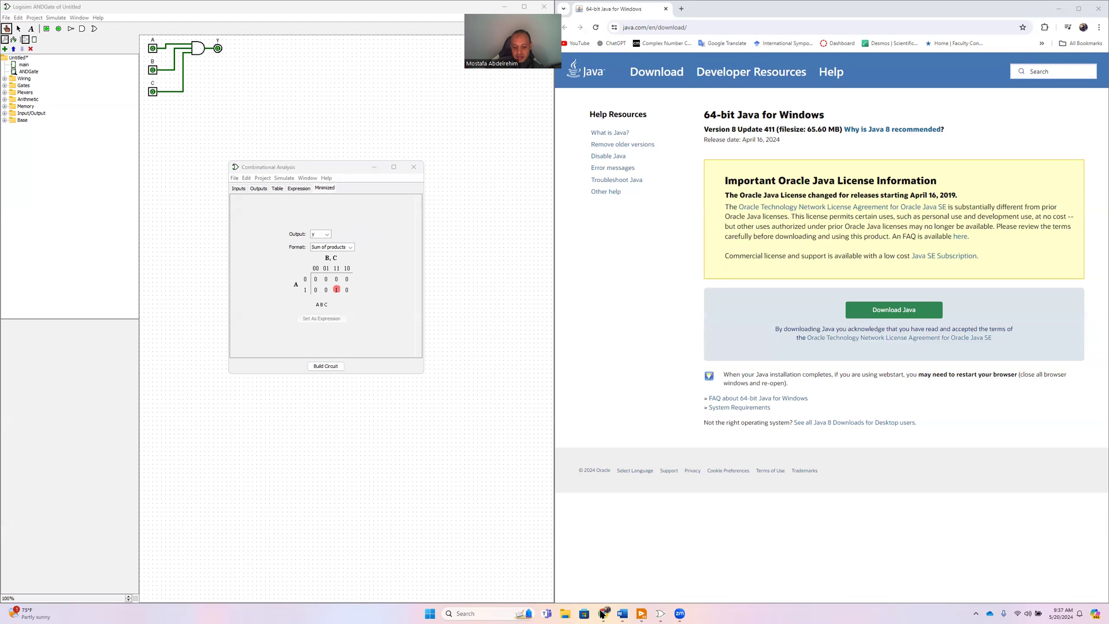
click(605, 613)
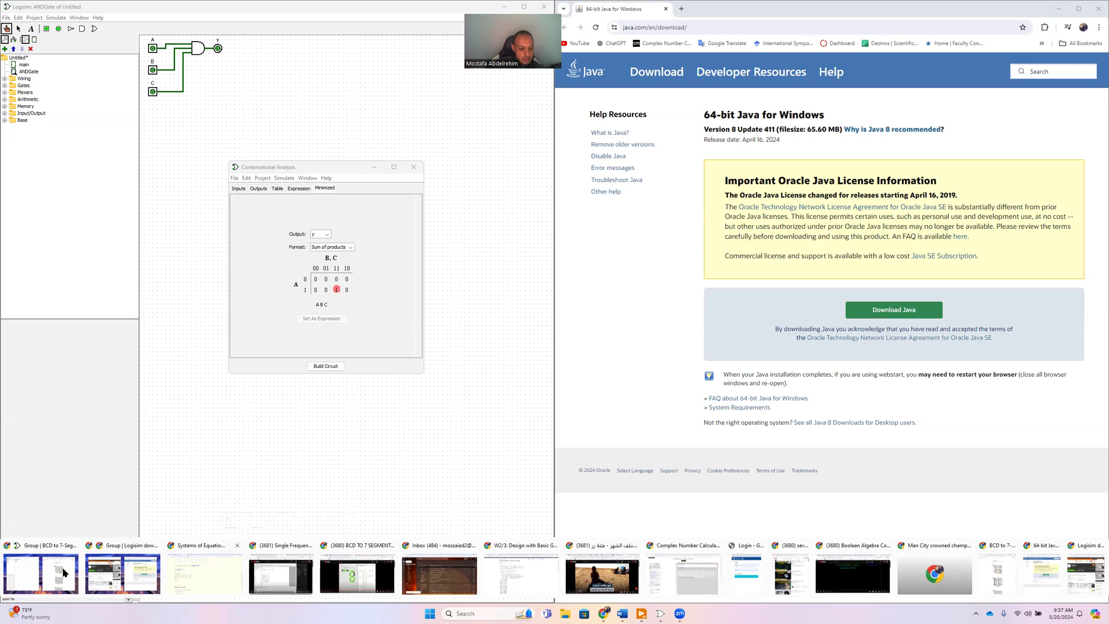
click(47, 567)
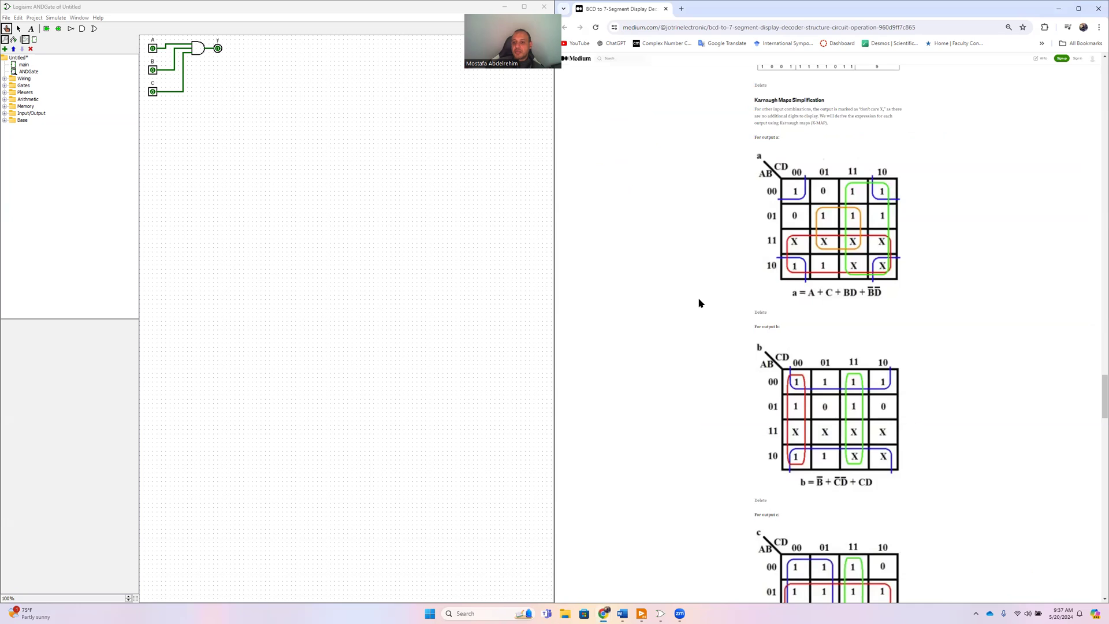
scroll(701, 304, up, 15)
scroll(701, 303, up, 20)
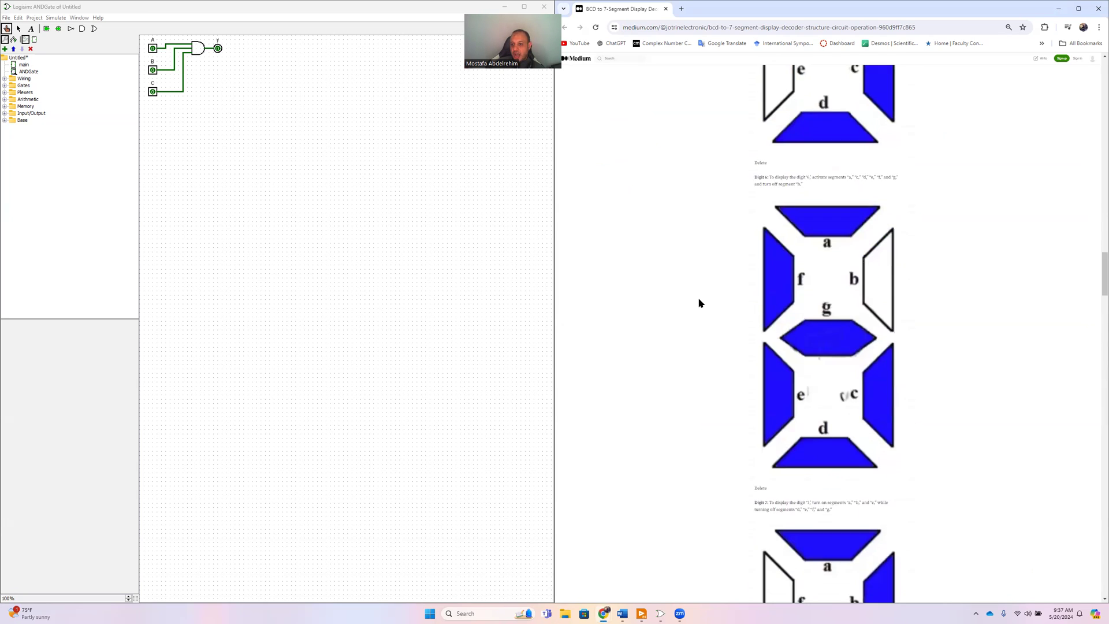
scroll(701, 304, up, 20)
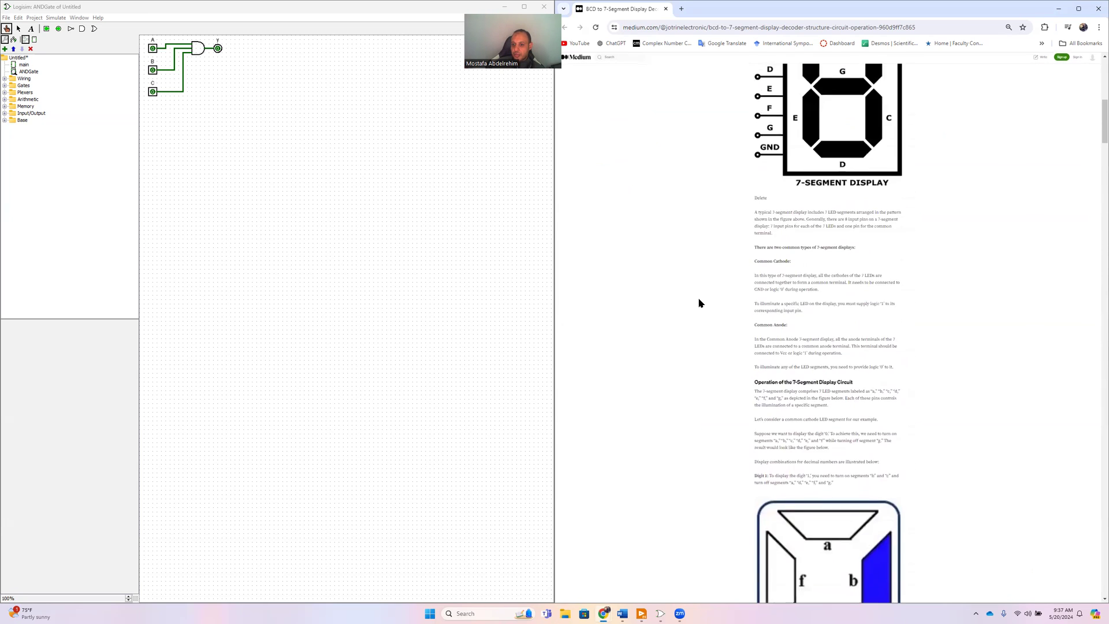
scroll(699, 303, down, 5)
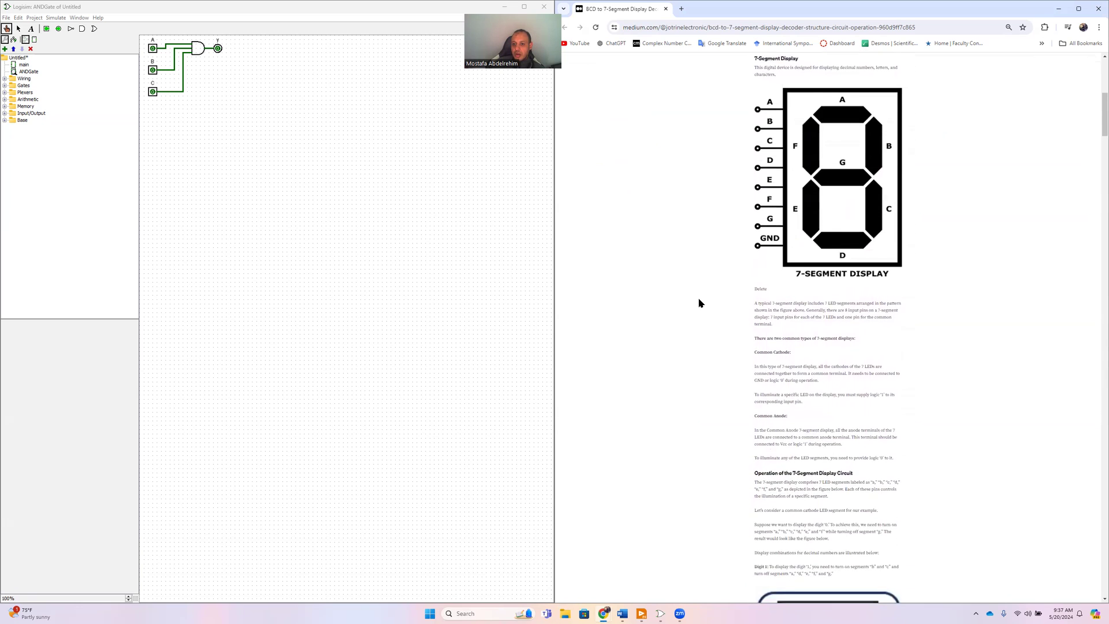
ctrl+scroll(698, 302, up, 3)
scroll(672, 310, up, 3)
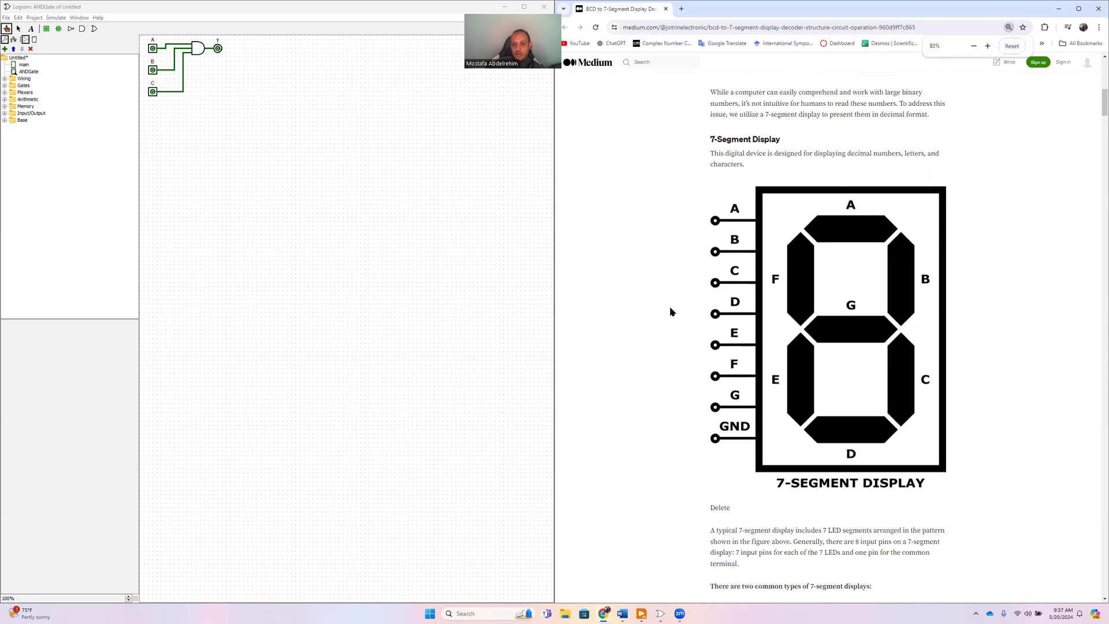
- Read the article's sections on common cathode and common anode displays and on how the 7-segment display circuit operates
scroll(660, 312, down, 1)
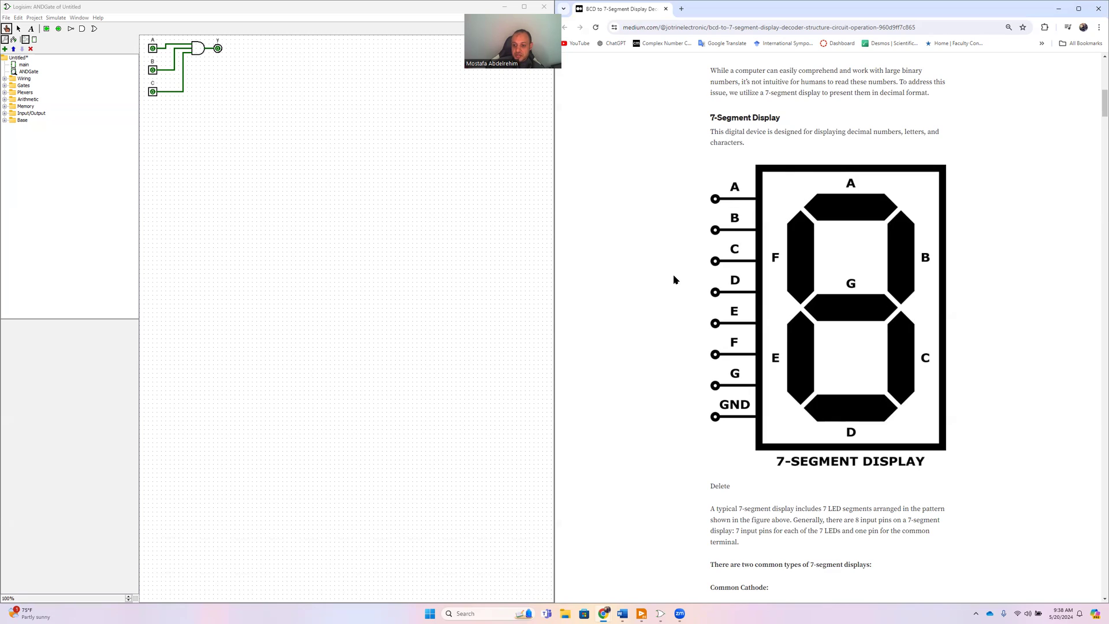
scroll(675, 280, down, 2)
scroll(675, 280, down, 5)
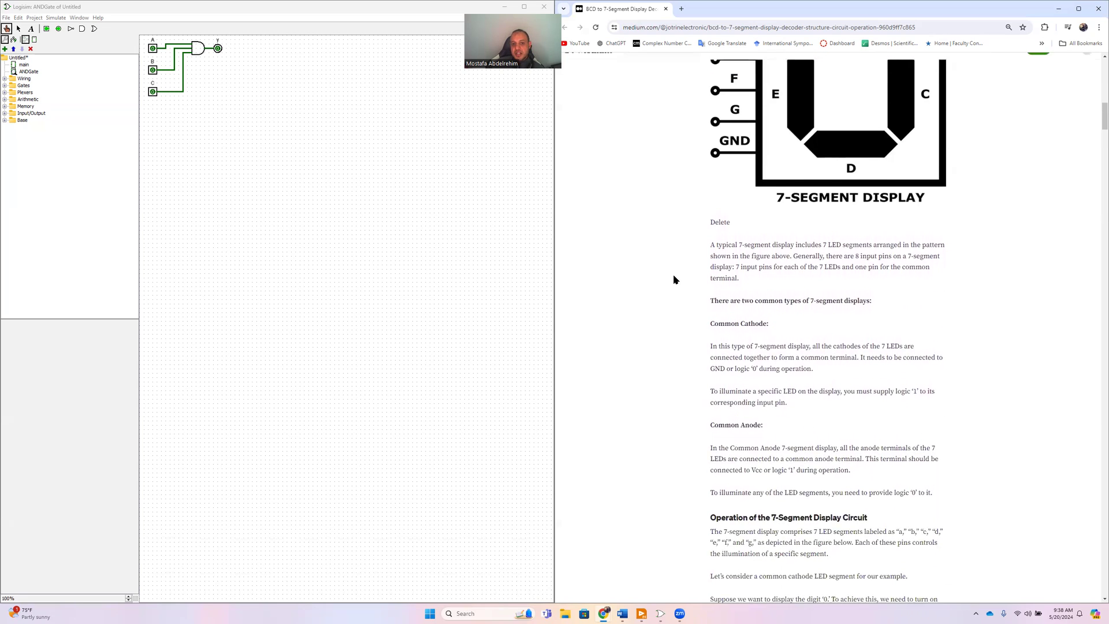
scroll(674, 281, up, 4)
scroll(674, 281, up, 2)
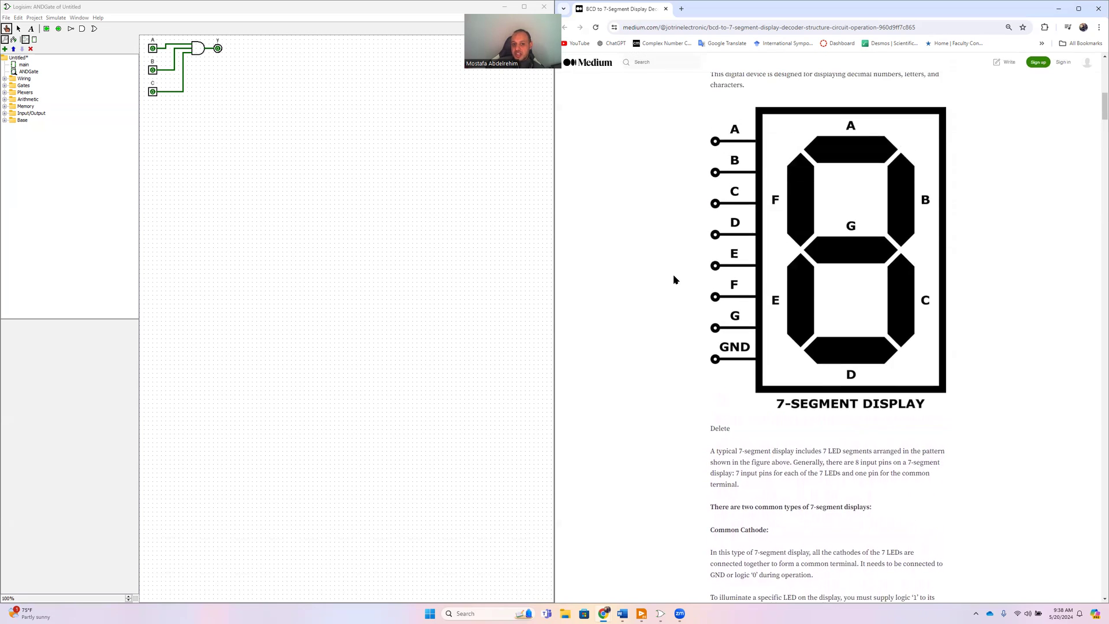
scroll(674, 280, down, 4)
scroll(675, 280, down, 7)
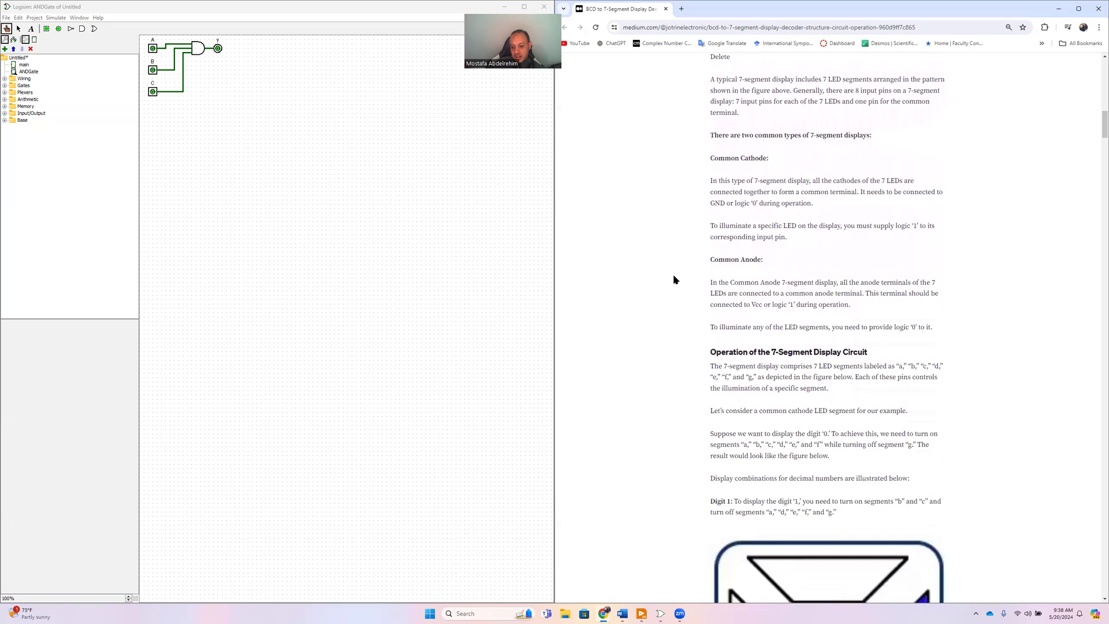
- Examine the article's segment diagrams for the decimal digits, noting which segments light up for each digit
scroll(675, 281, down, 5)
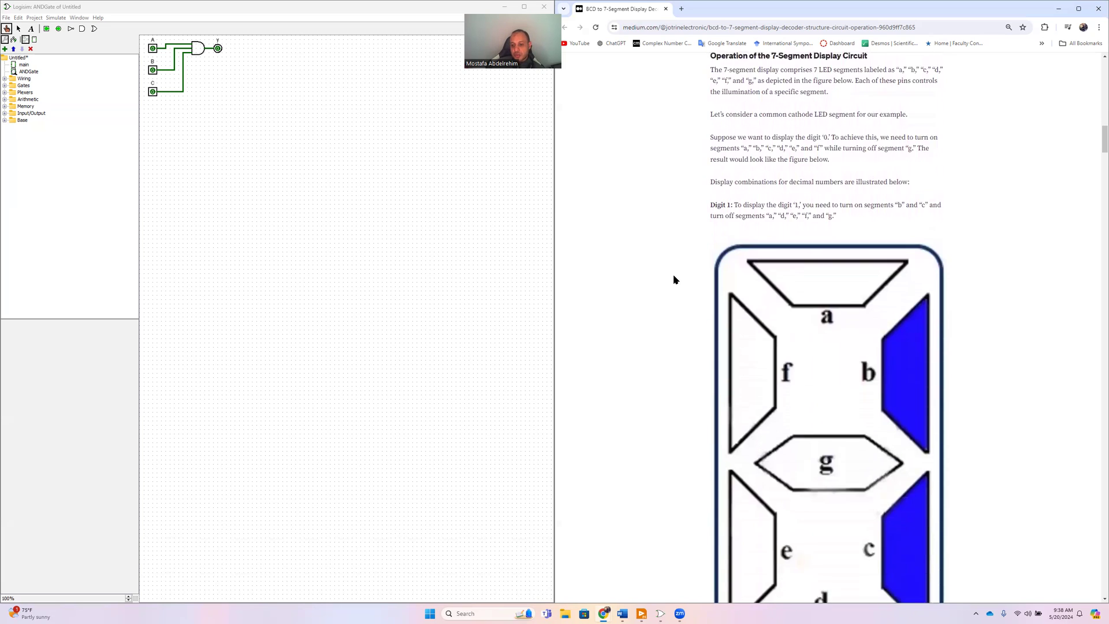
scroll(674, 280, down, 1)
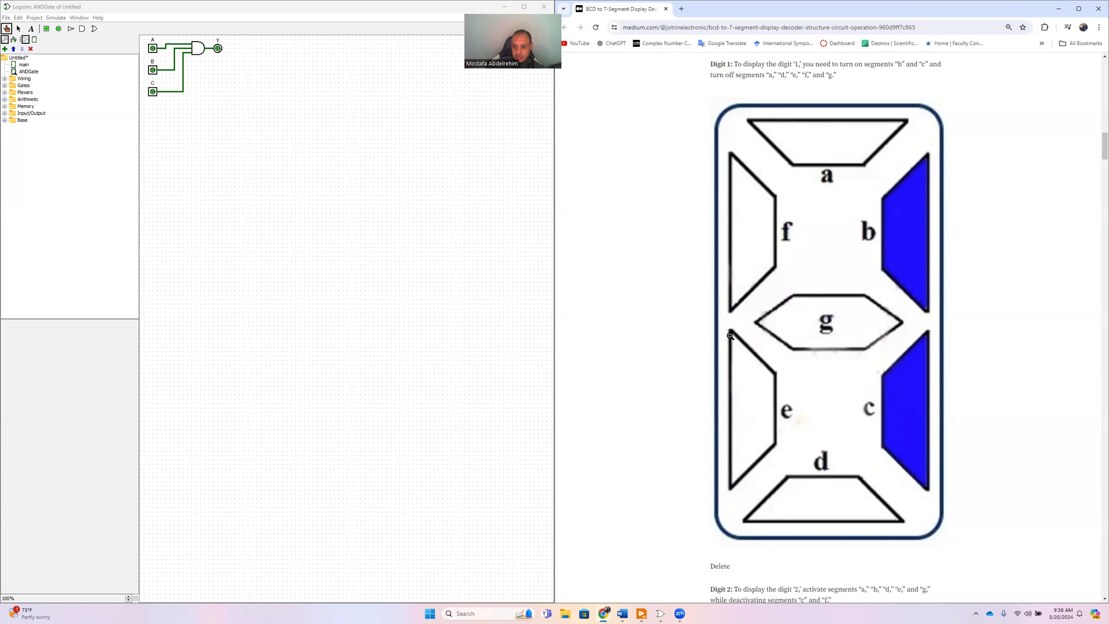
scroll(881, 320, up, 1)
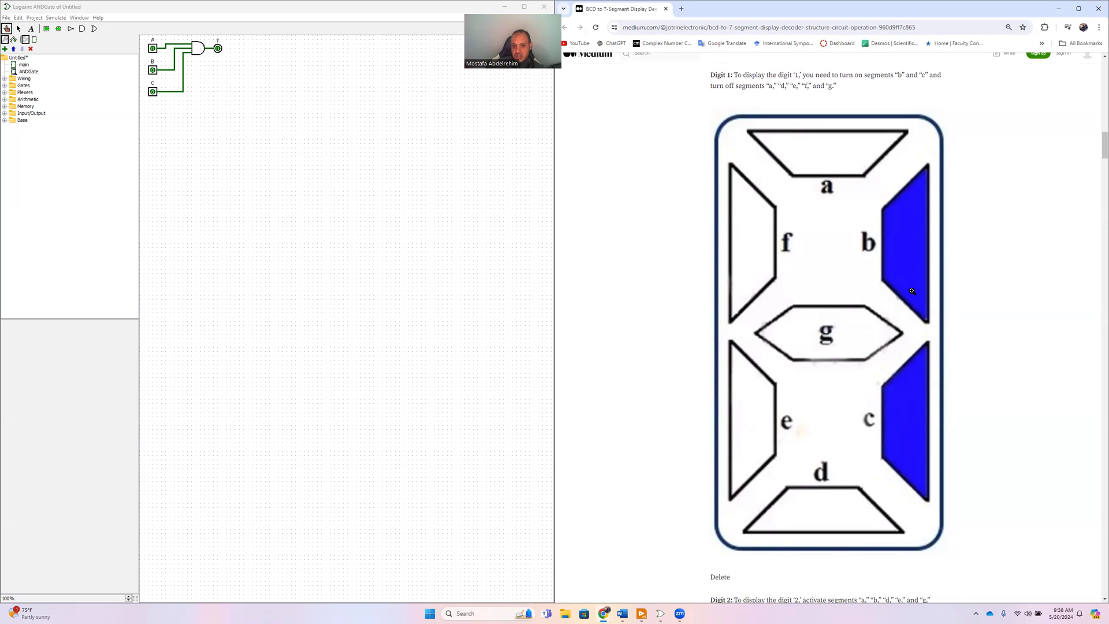
scroll(906, 434, down, 5)
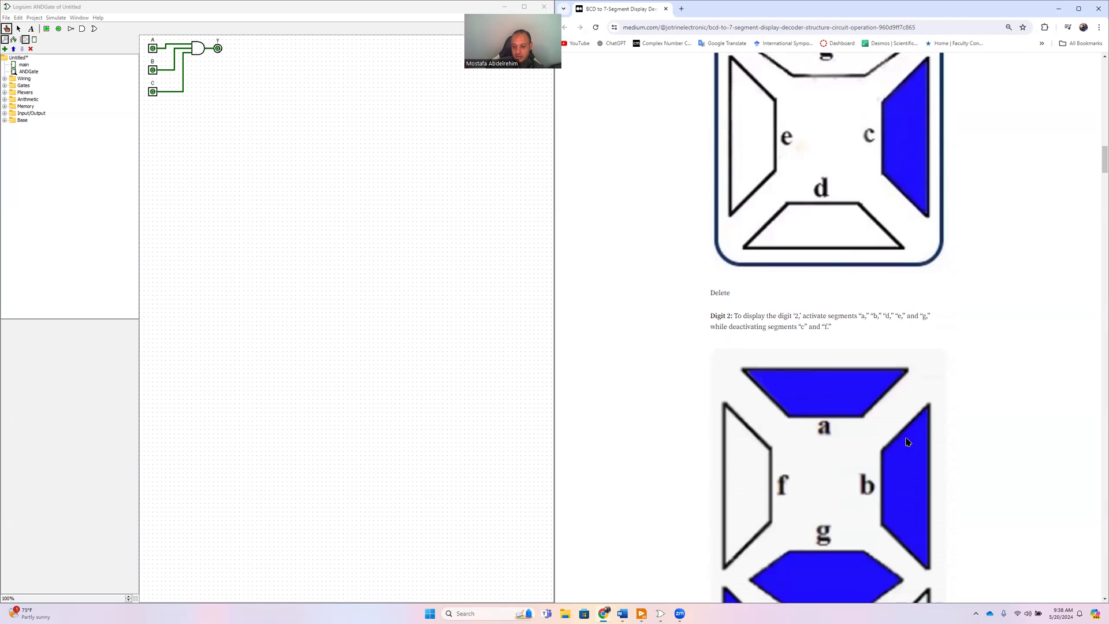
scroll(906, 442, down, 4)
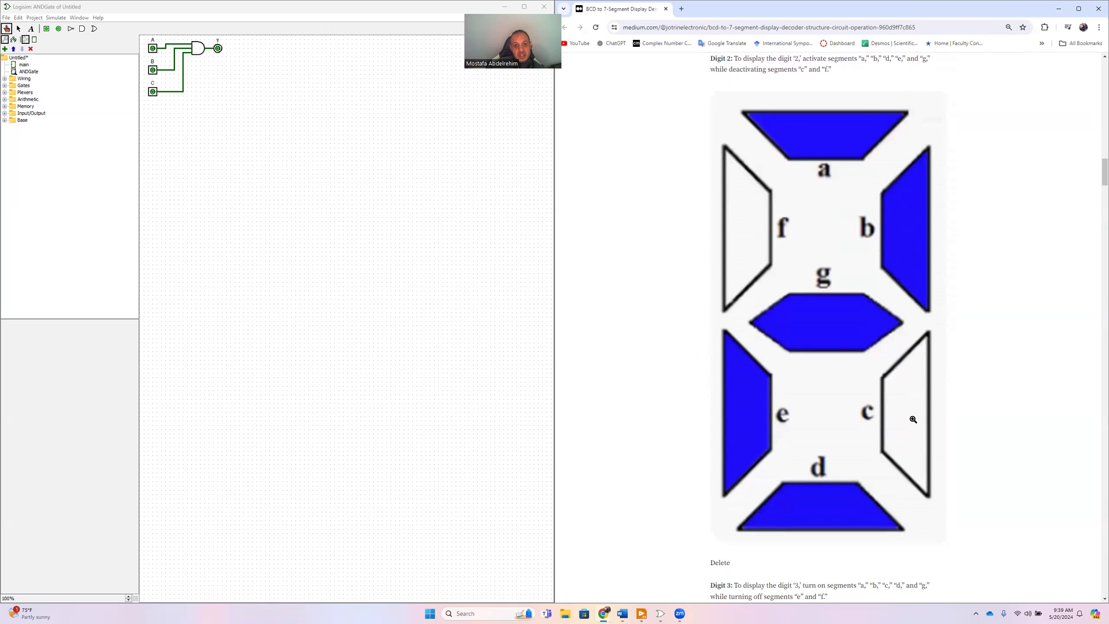
scroll(702, 469, down, 13)
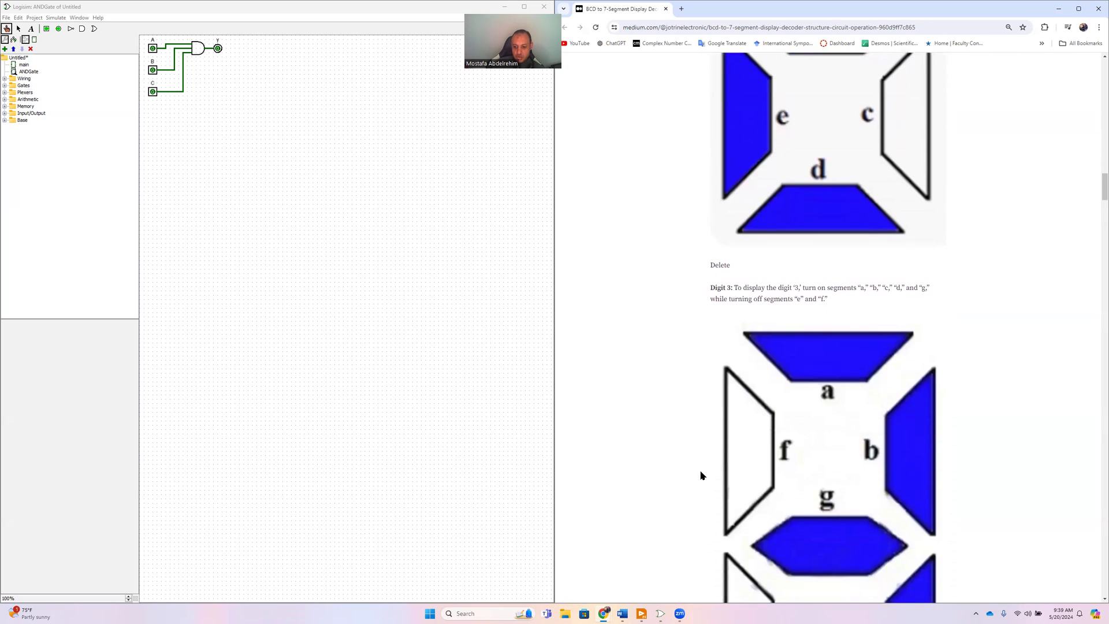
scroll(703, 478, down, 20)
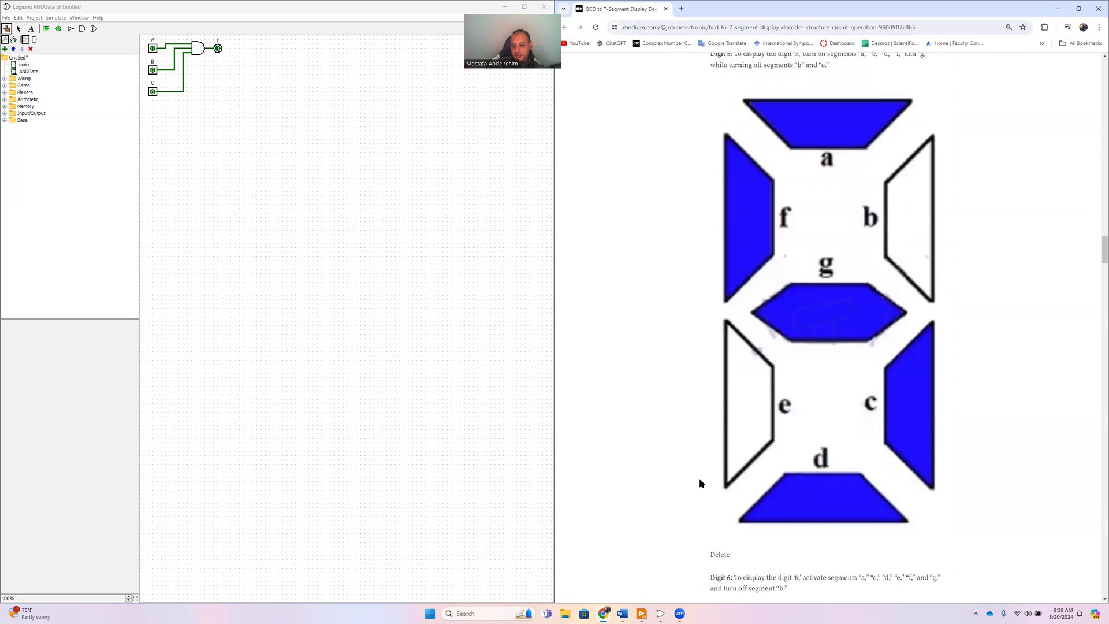
scroll(701, 488, down, 20)
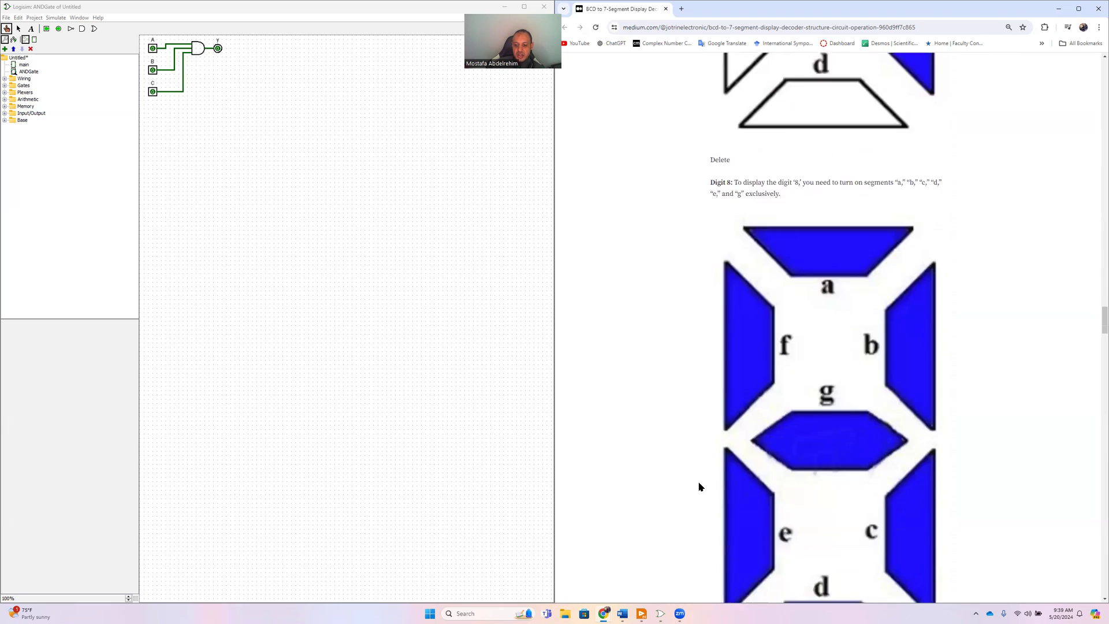
- Read the article's decoder truth table with inputs DCBA and outputs a to g, and the Karnaugh map for output a
scroll(700, 488, down, 8)
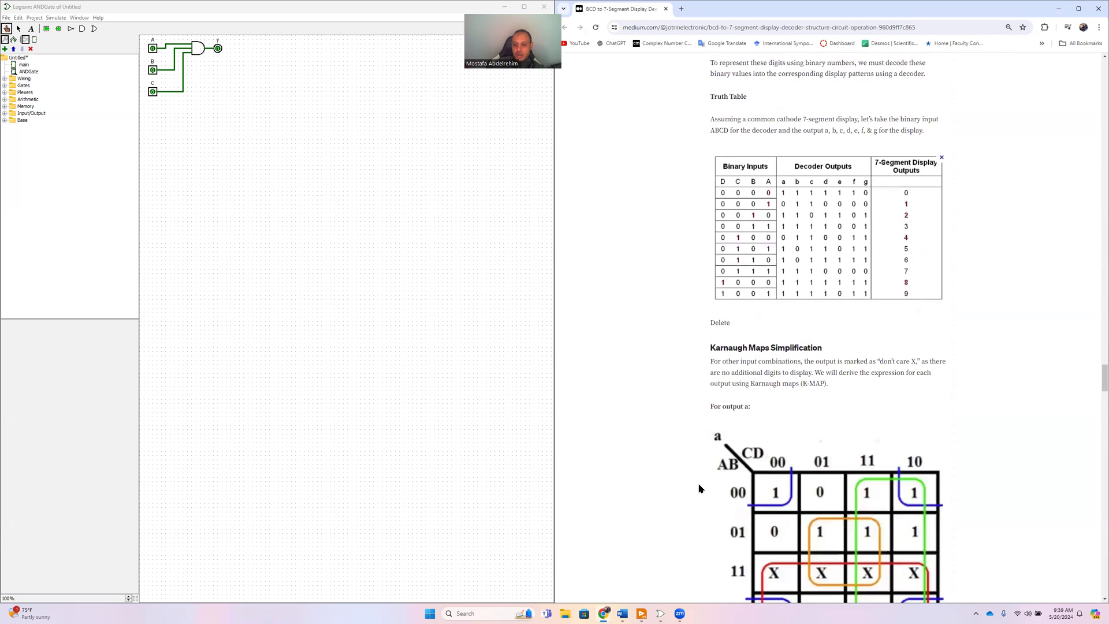
scroll(699, 489, up, 3)
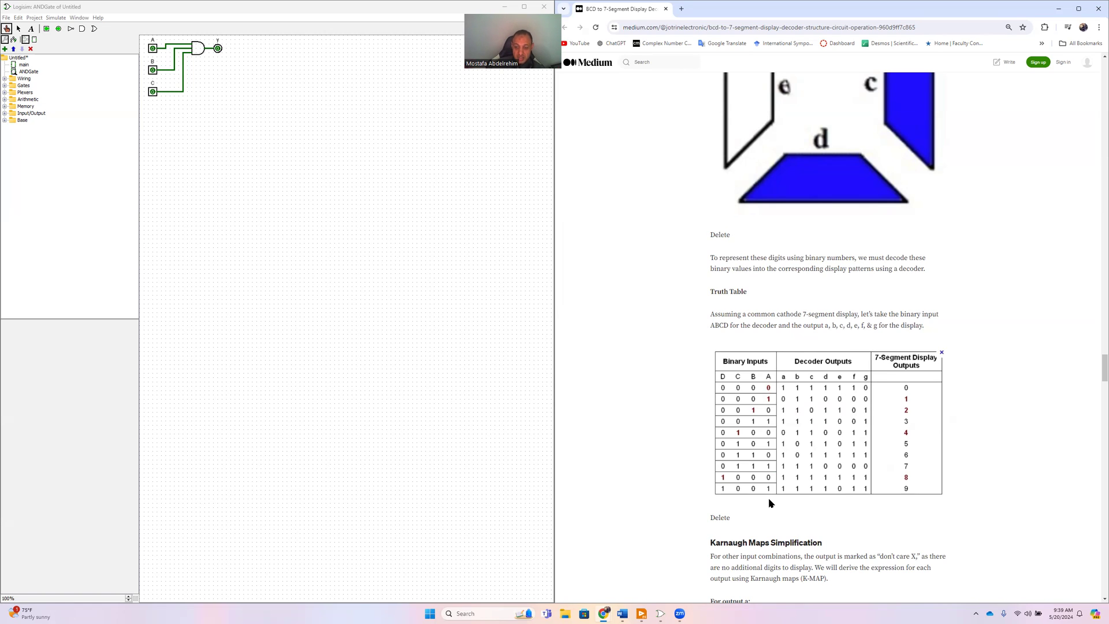
scroll(702, 483, down, 6)
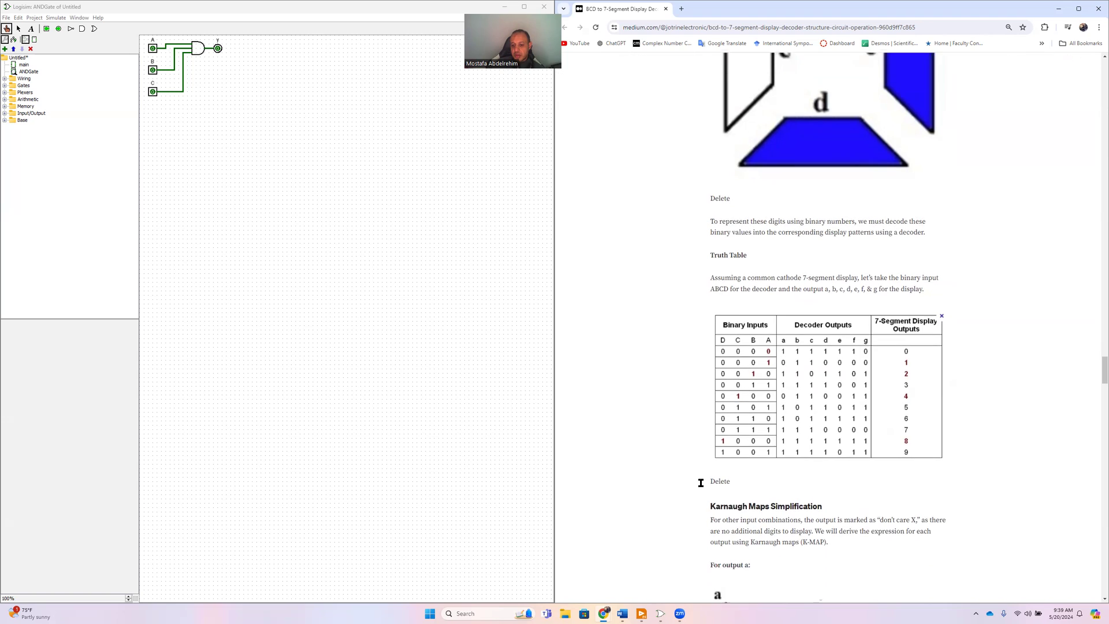
scroll(666, 467, up, 2)
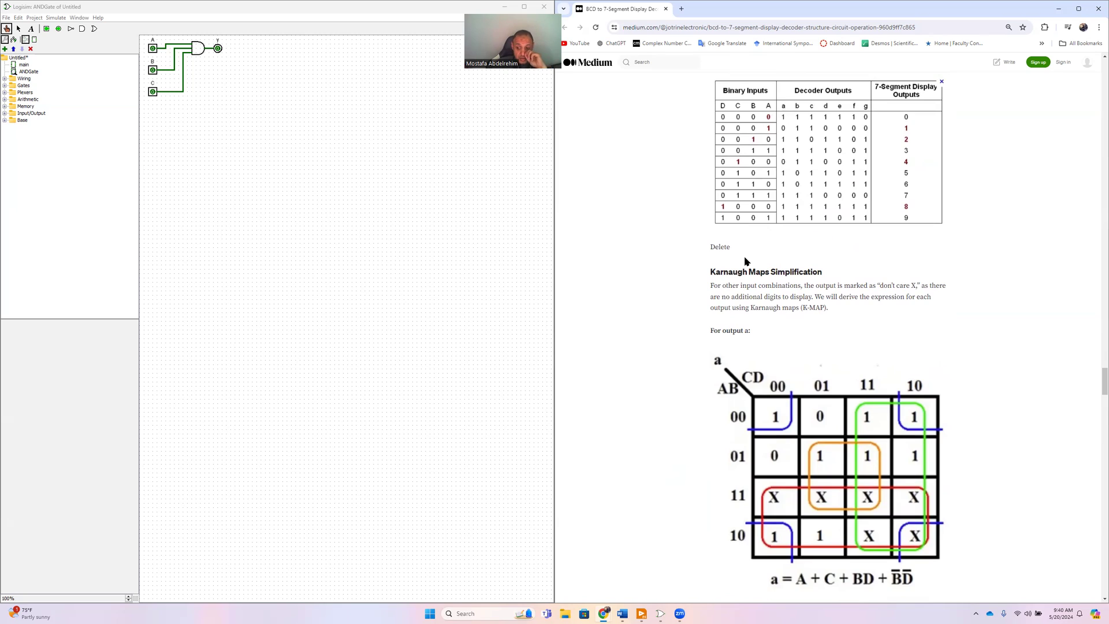
scroll(964, 396, down, 1)
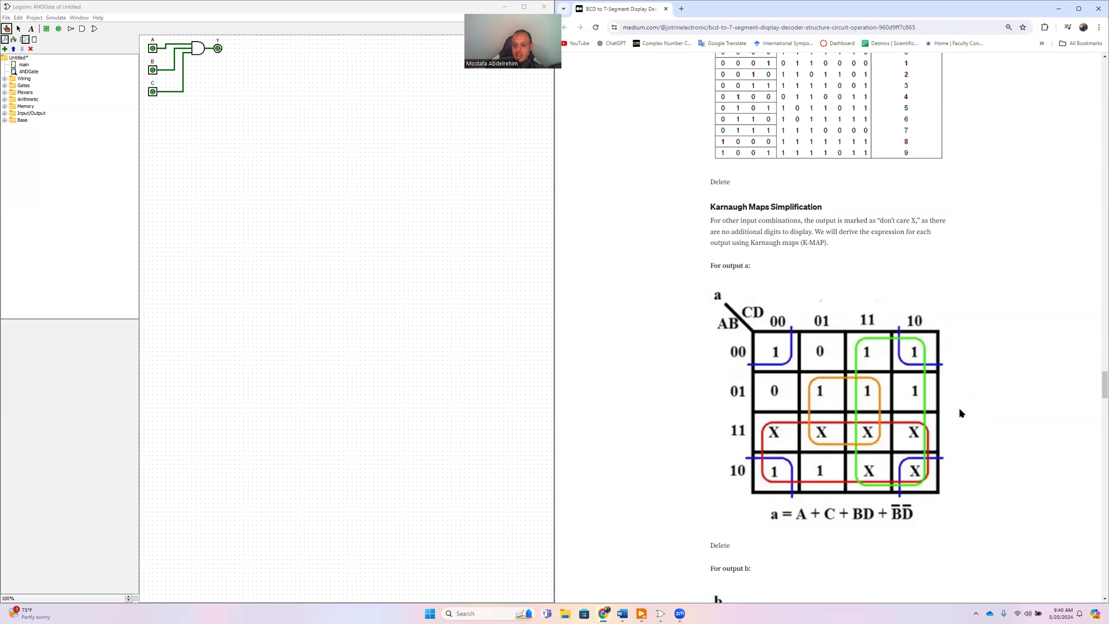
- Look through the article's Karnaugh maps for outputs a to g and the 7-segment decoder circuit schematic
scroll(961, 413, down, 8)
scroll(961, 413, down, 20)
scroll(961, 413, down, 10)
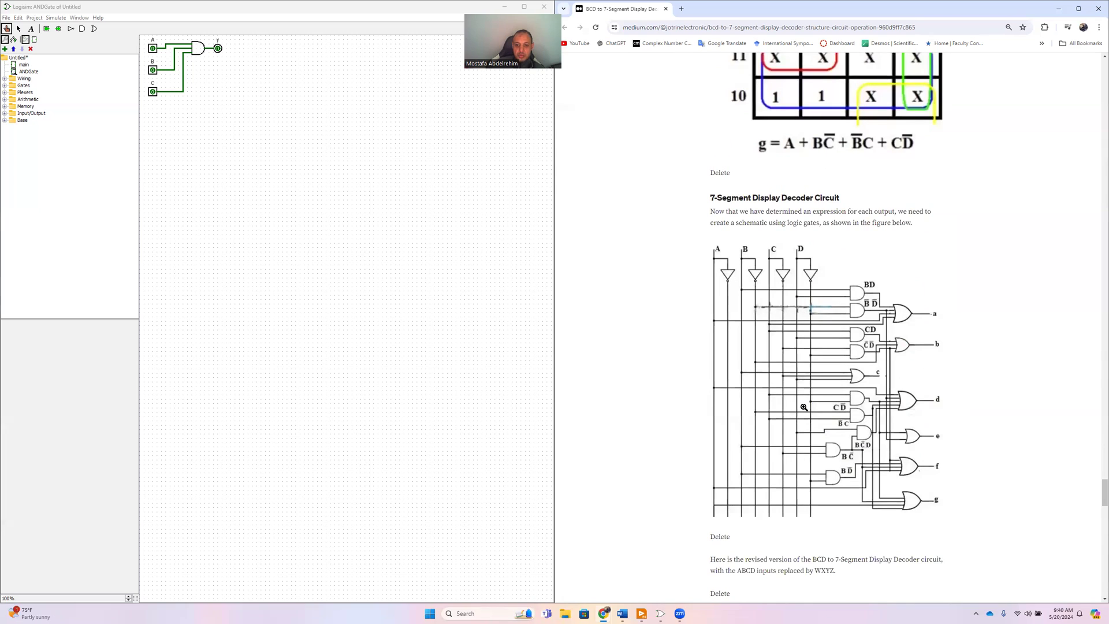
scroll(961, 436, up, 13)
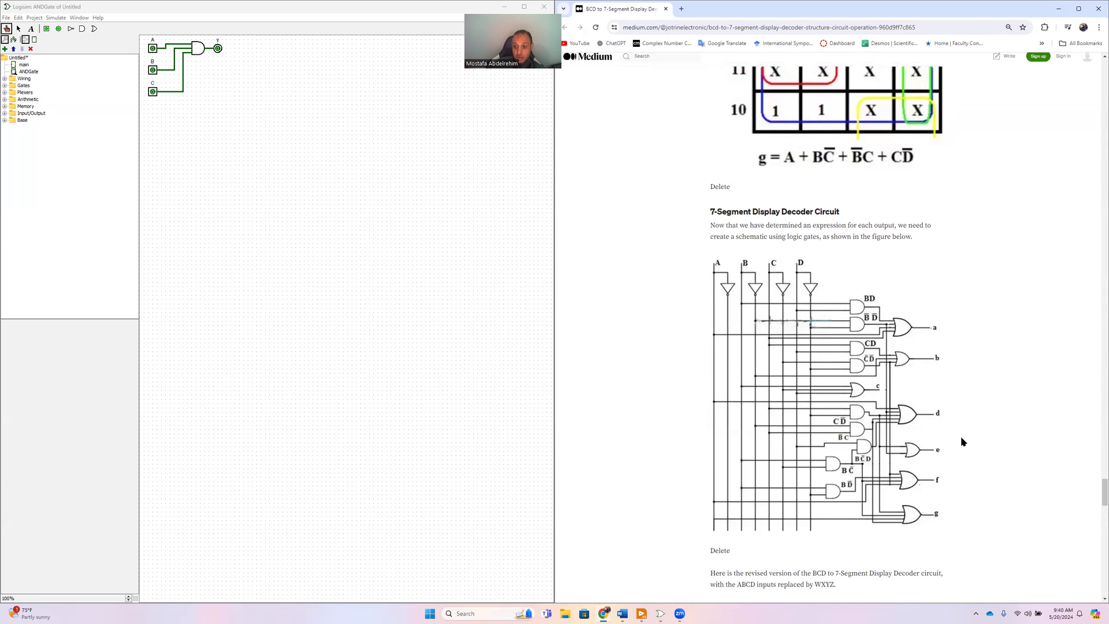
scroll(961, 438, up, 18)
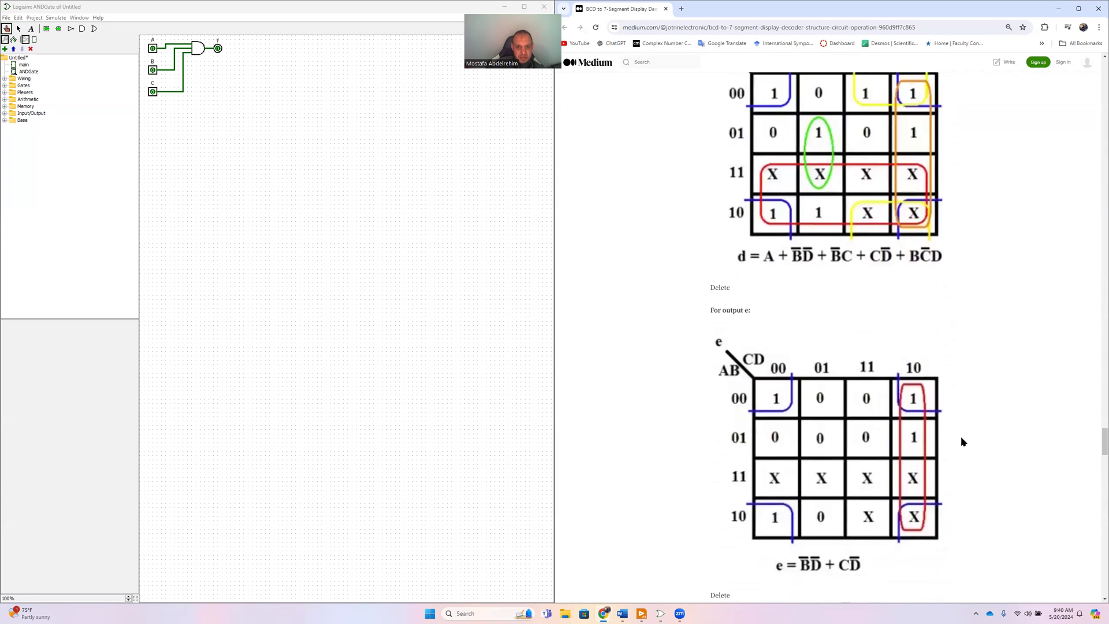
scroll(961, 438, up, 8)
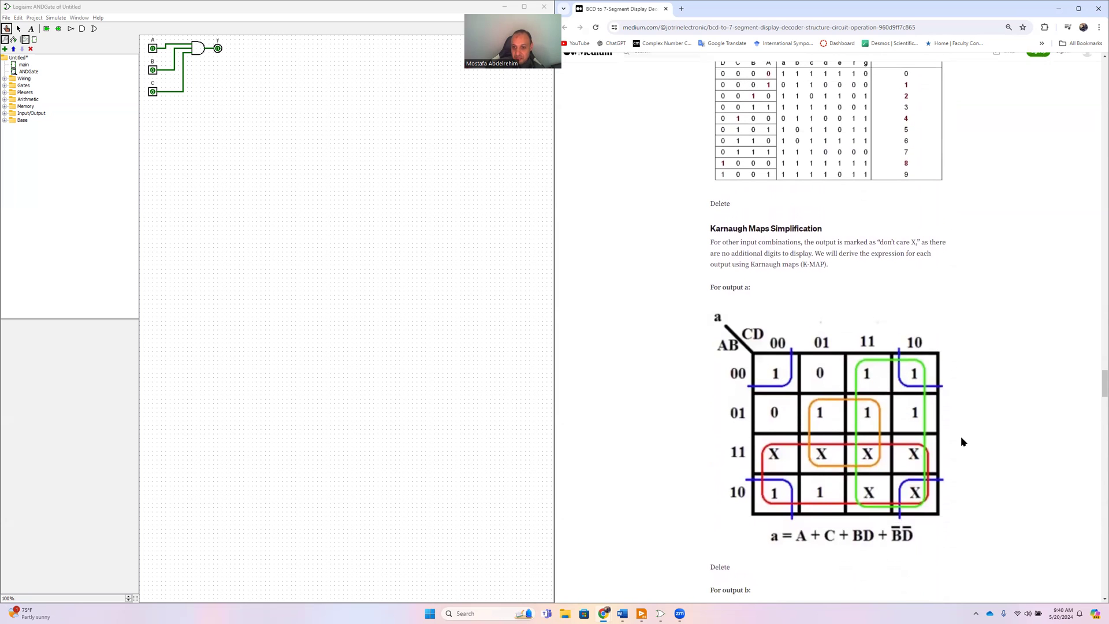
scroll(959, 440, down, 1)
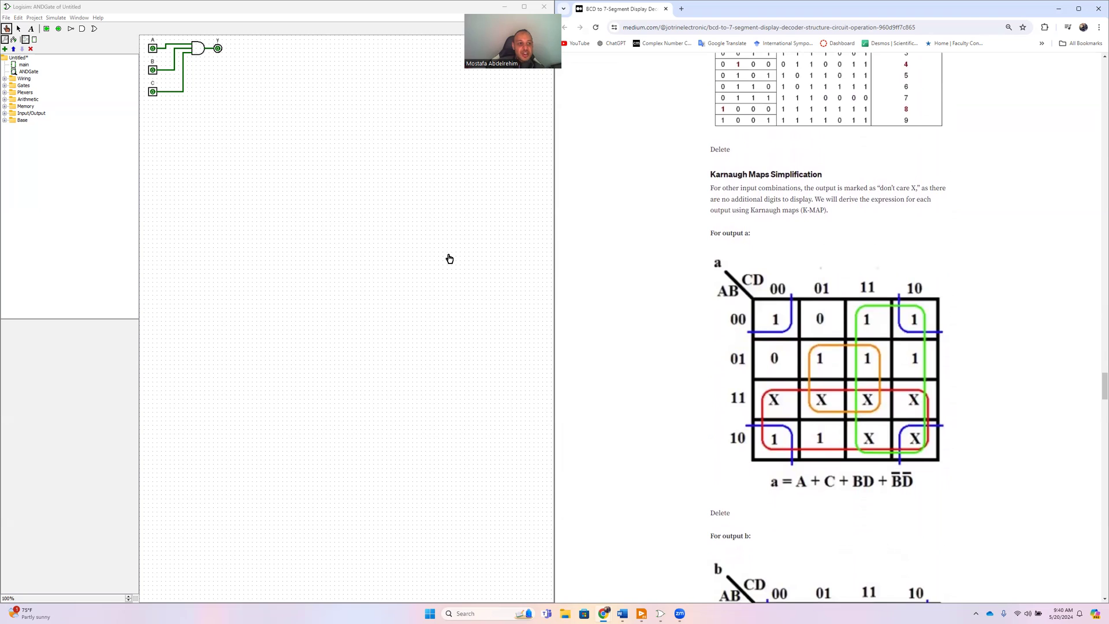
- Open the combinational analysis in Logisim, bring the article's truth table back into view, and add a fourth input D
click(34, 18)
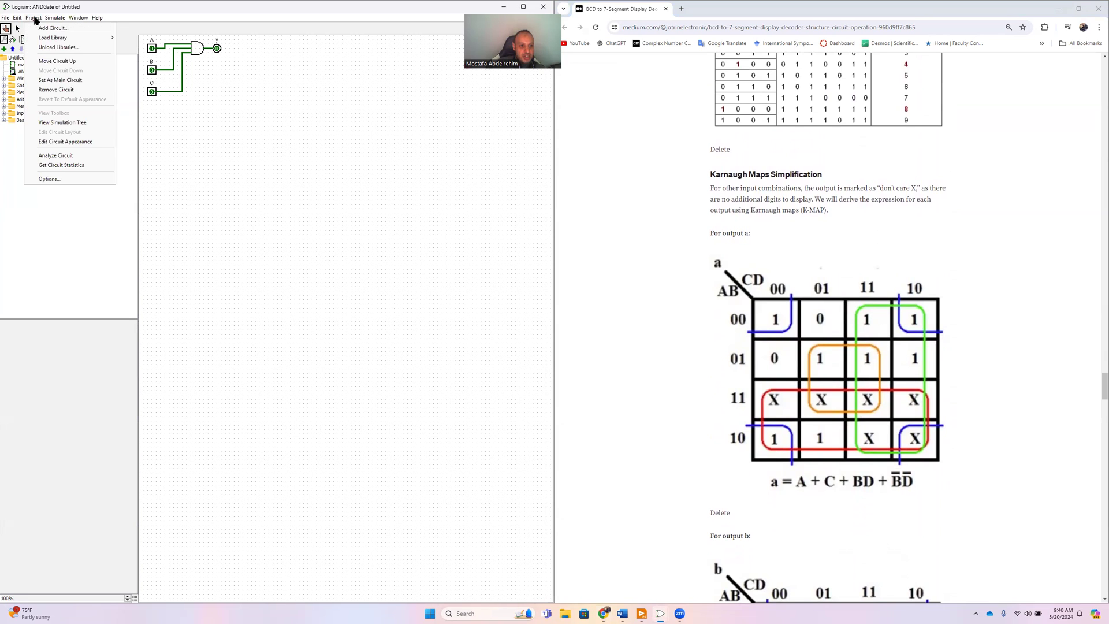
click(64, 156)
click(284, 271)
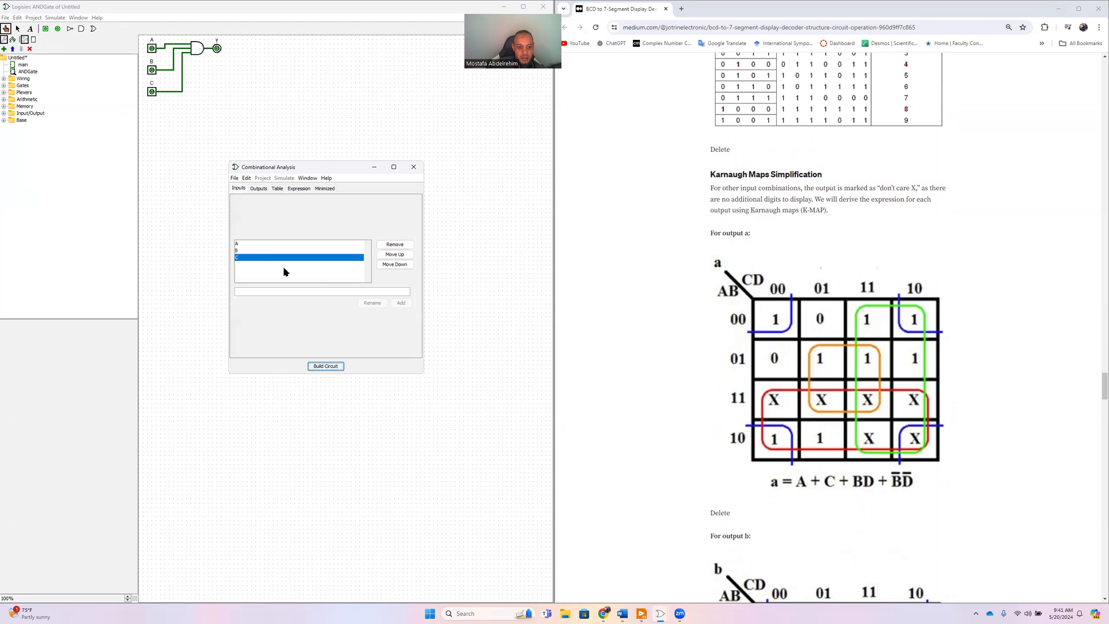
scroll(719, 242, up, 15)
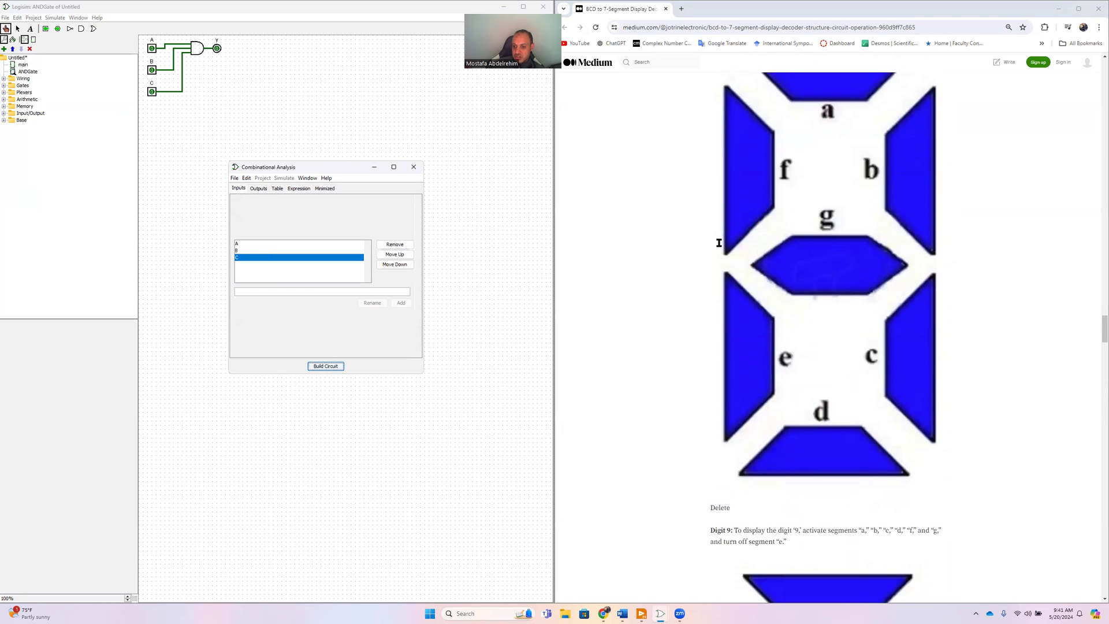
scroll(719, 242, up, 20)
scroll(719, 242, down, 8)
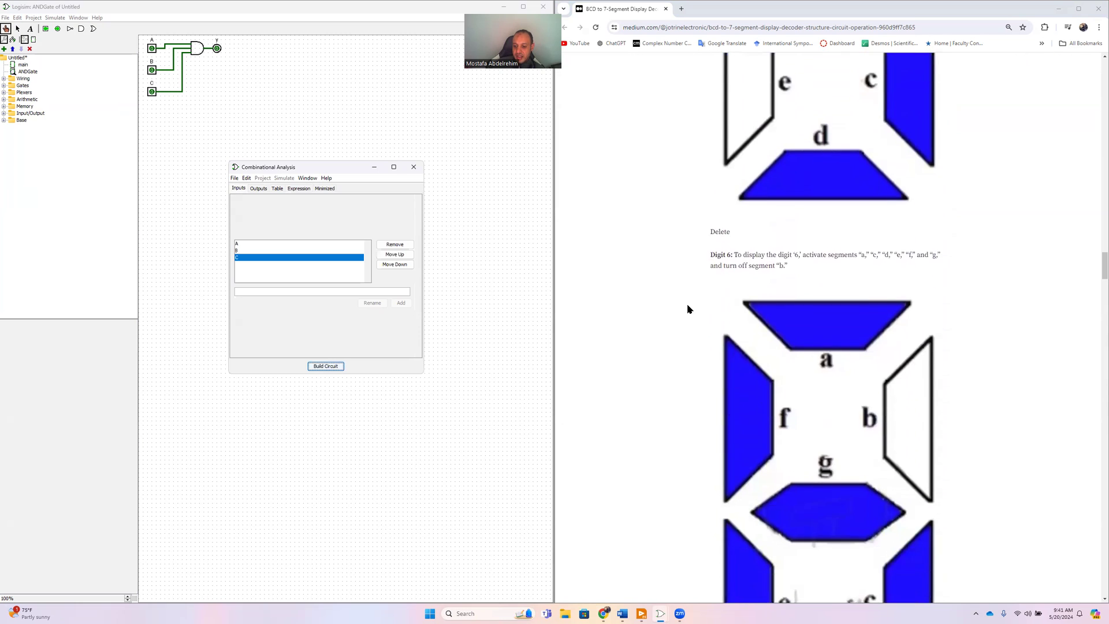
scroll(688, 309, down, 20)
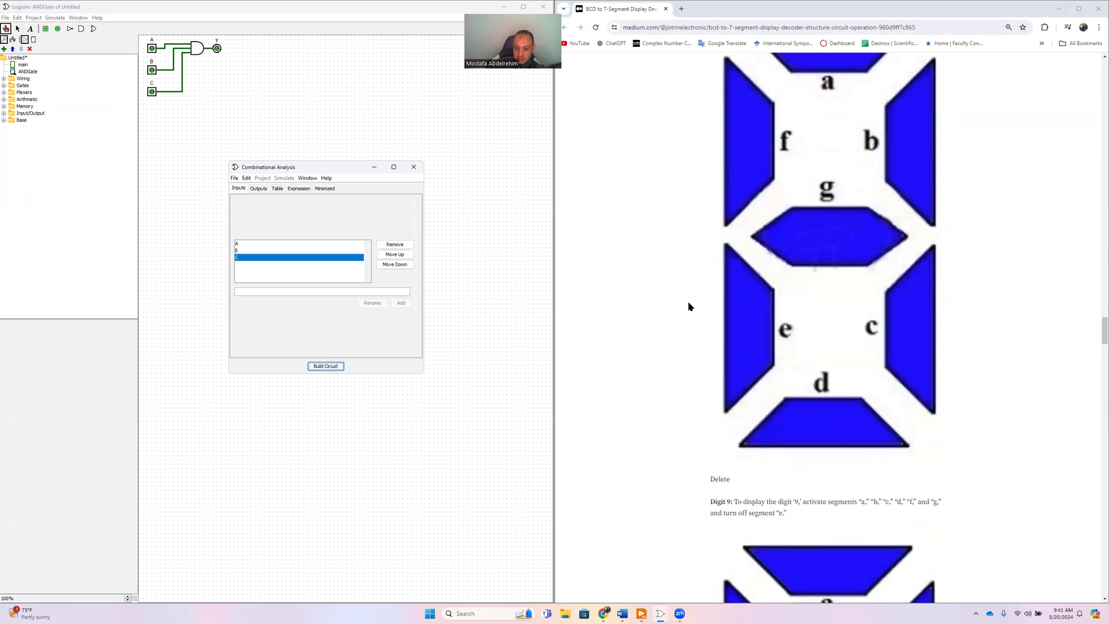
scroll(689, 306, down, 15)
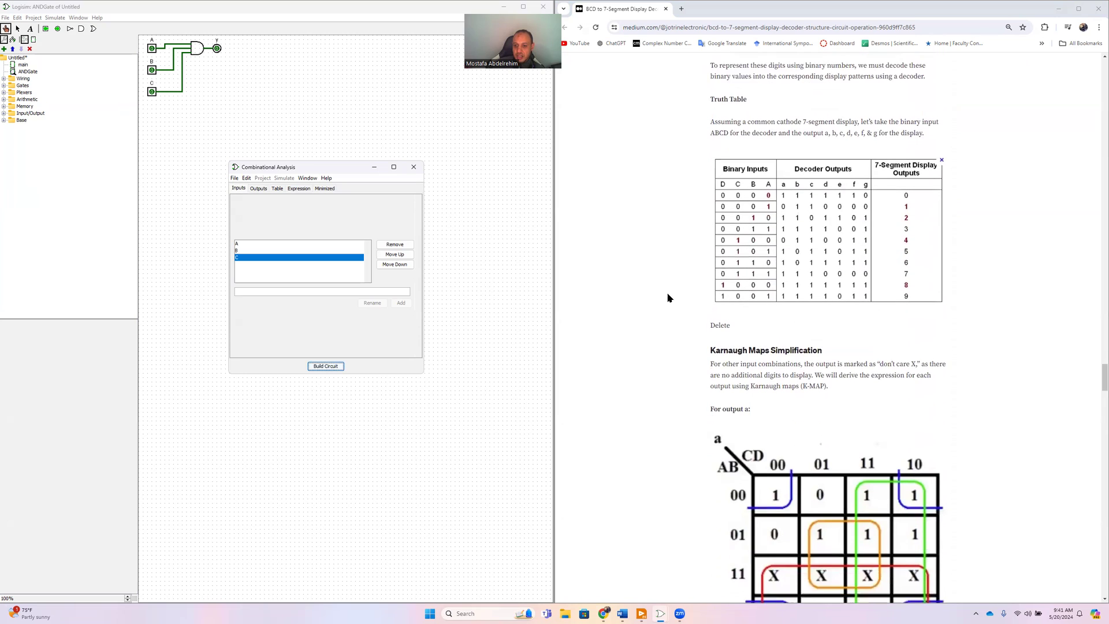
scroll(668, 297, down, 1)
click(261, 291)
text(D)
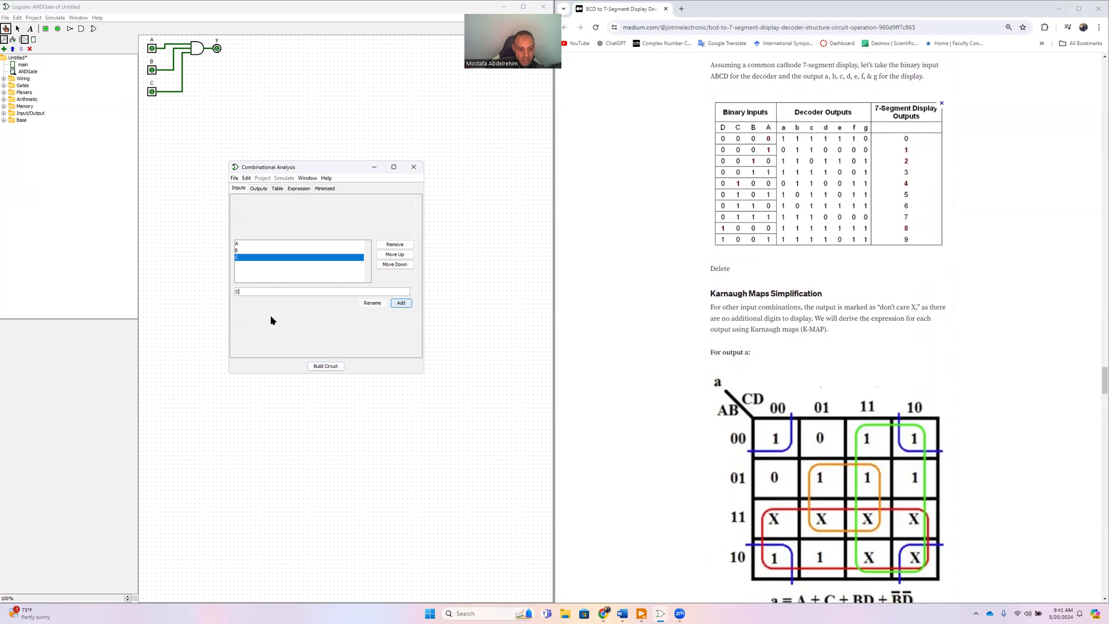
click(401, 303)
- Replace output y with seven outputs named a, b, c, d, e, f and g
click(258, 189)
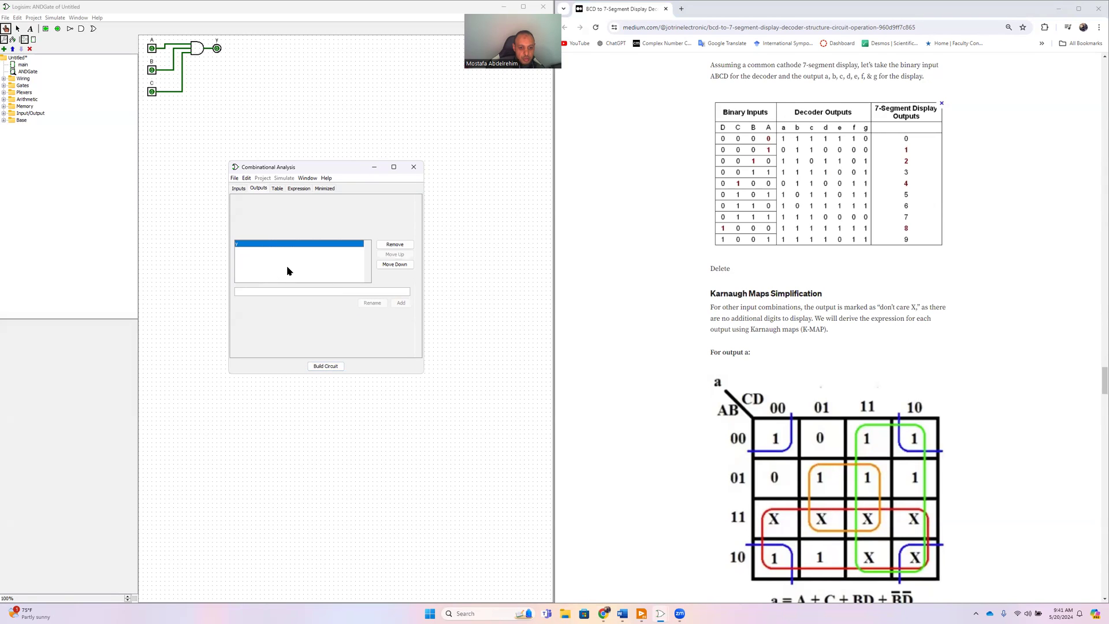
click(393, 246)
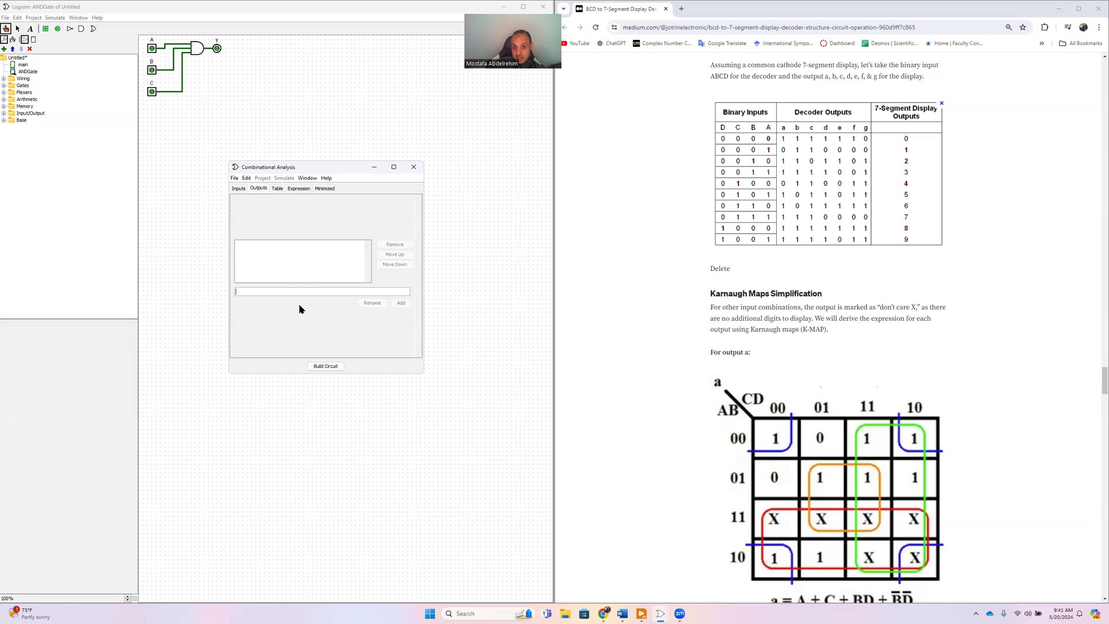
text(a)
key(Return)
text(b)
key(Return)
text(c)
key(Return)
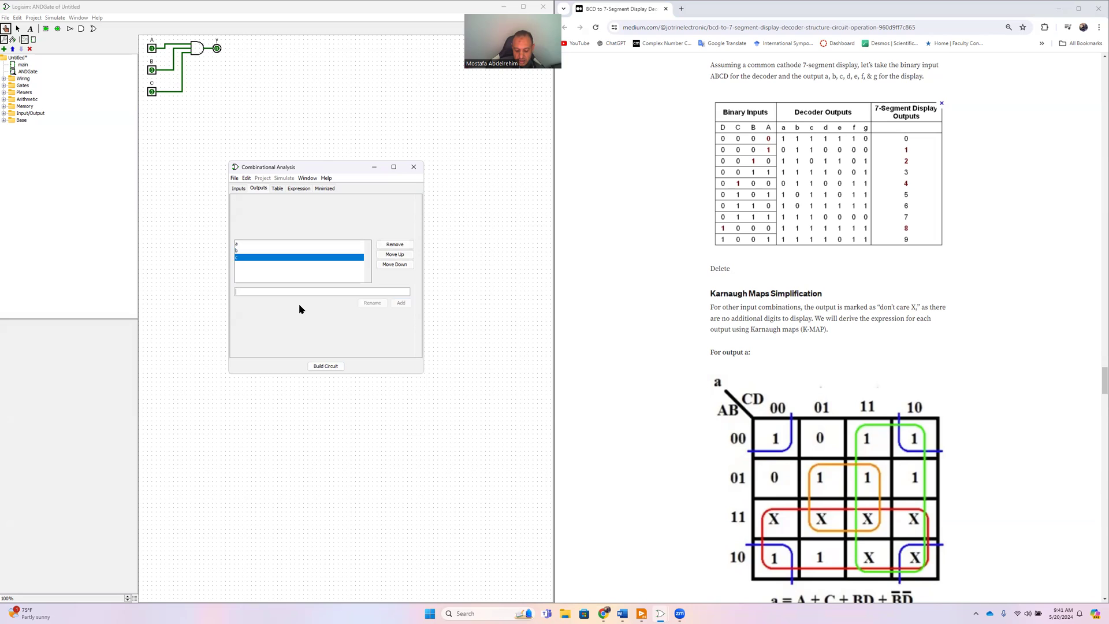
text(d)
key(Return)
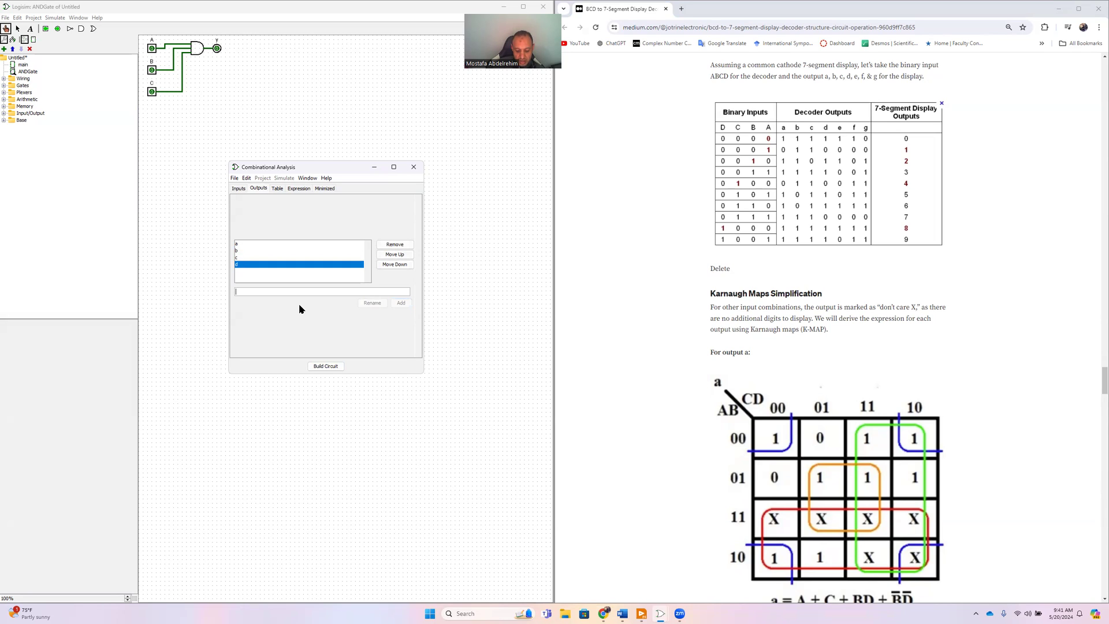
text(e)
key(Return)
text(f)
key(Return)
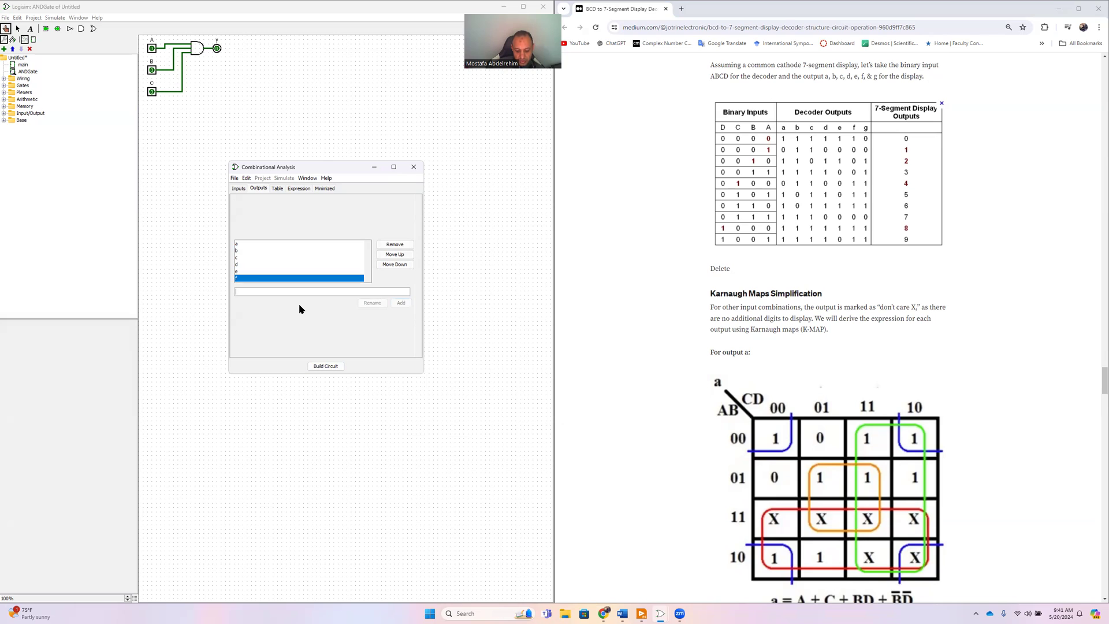
text(g)
key(Return)
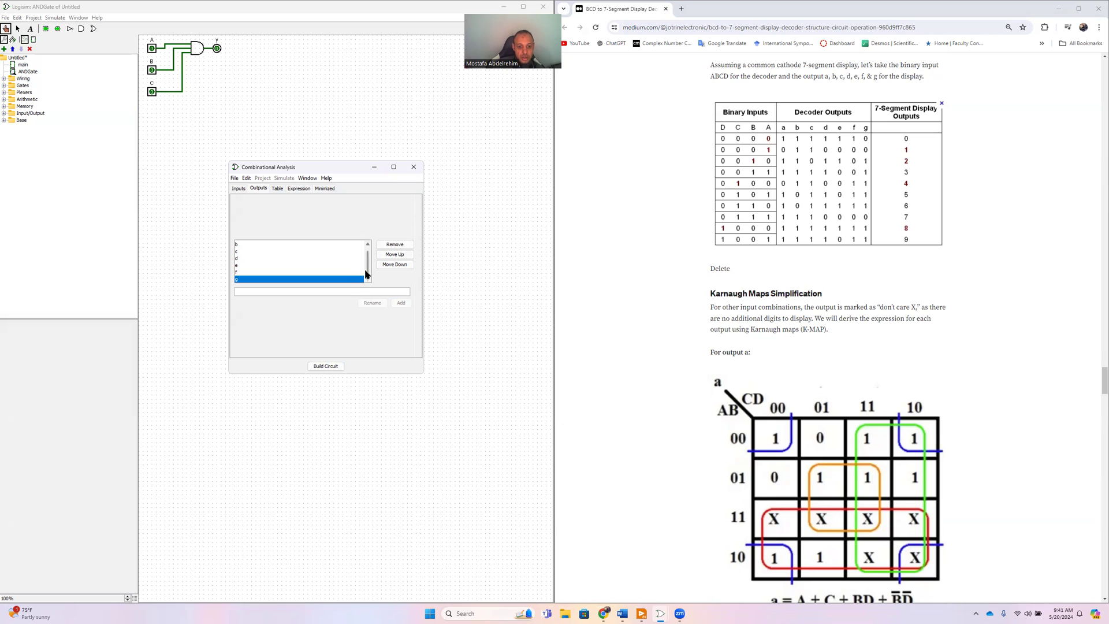
mouse_move(370, 271)
mouse_down()
mouse_move(368, 257)
mouse_move(368, 271)
mouse_up()
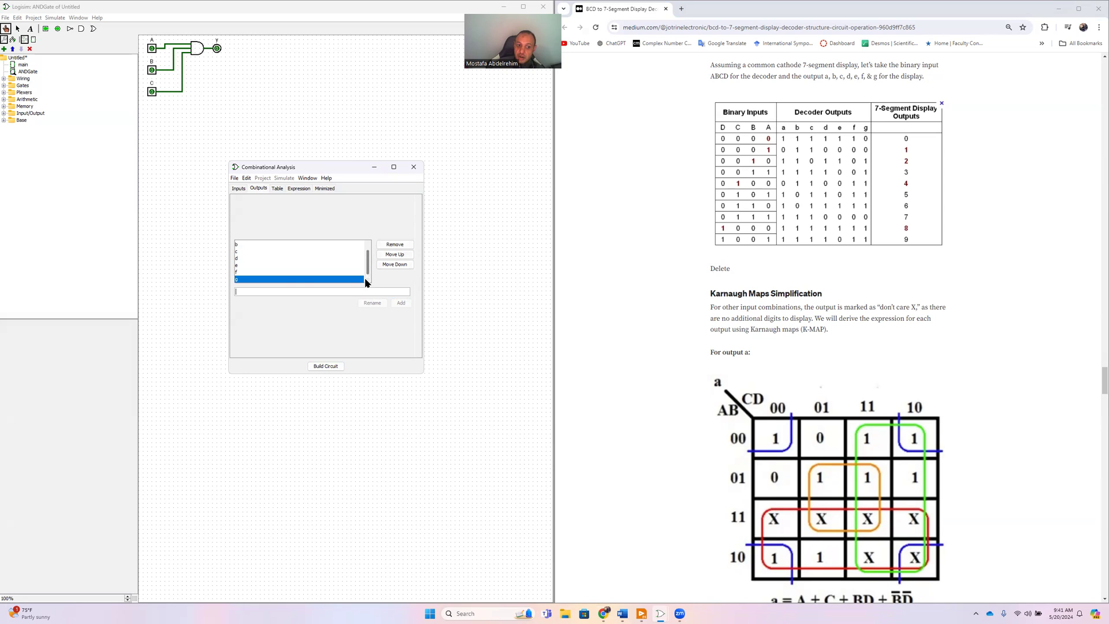
- Show the analysis truth table and make the window wider and shorter so the rows end at input combination 1001
click(277, 189)
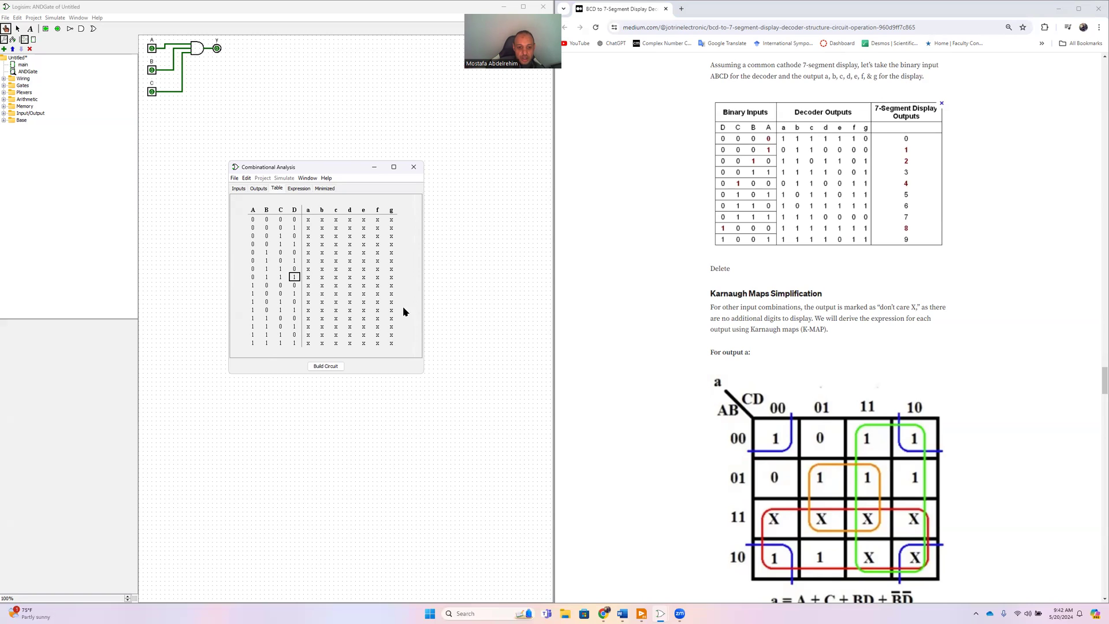
drag(424, 267, 470, 269)
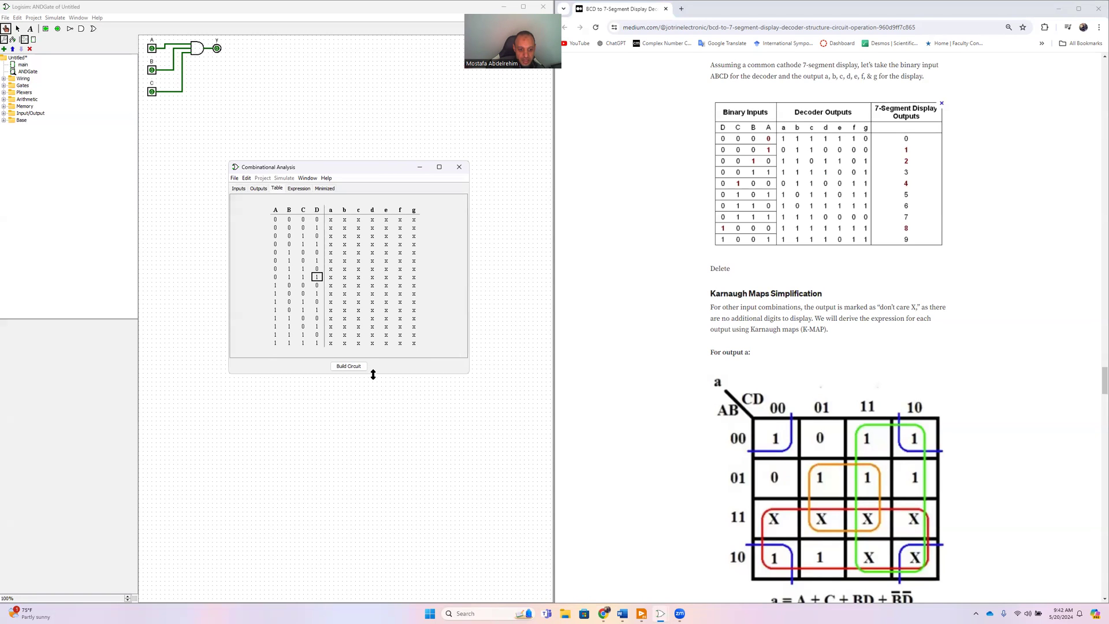
drag(373, 375, 381, 305)
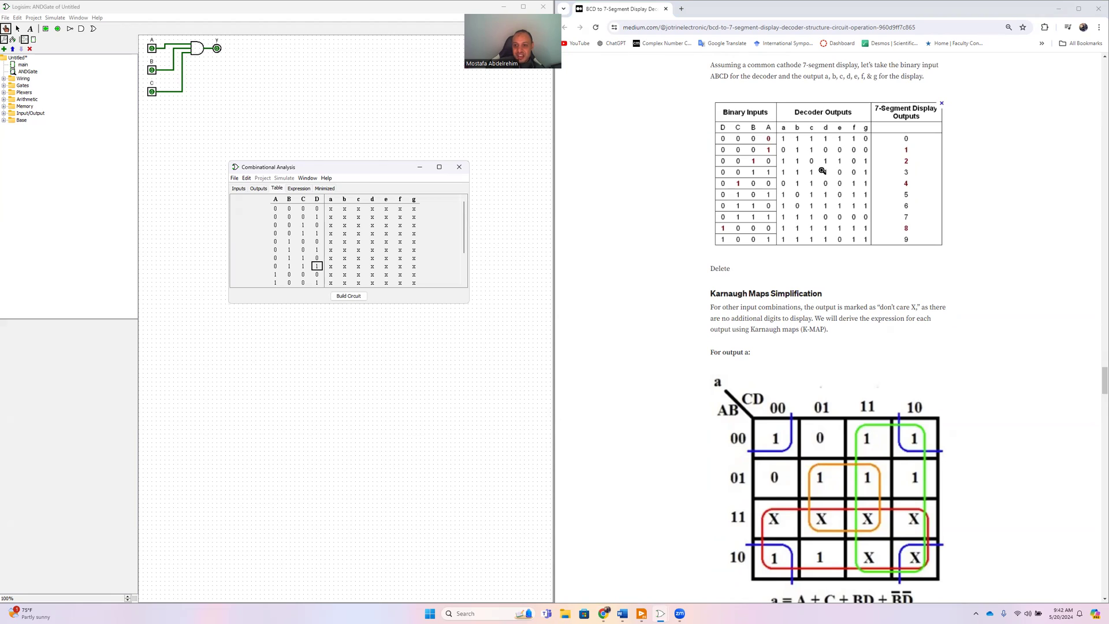
- Set outputs a–g to 1111110, 0110000 and 1101101 for input rows 0000, 0001 and 0010 of the truth table
click(331, 210)
text(1111110)
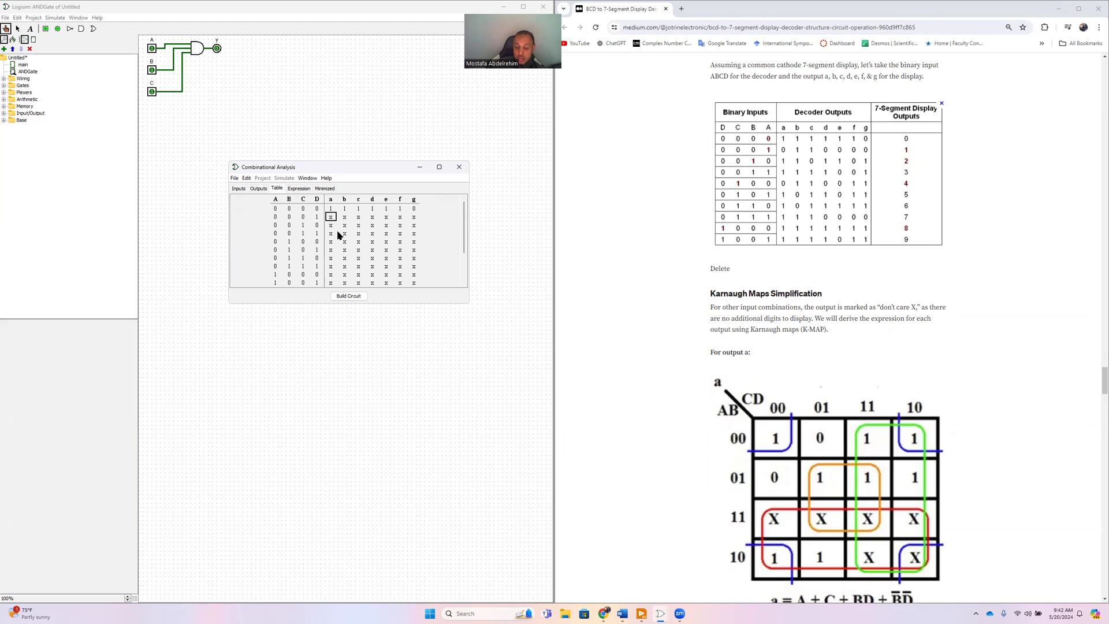
text(01)
text(1)
text(0000)
text(110110)
text(1)
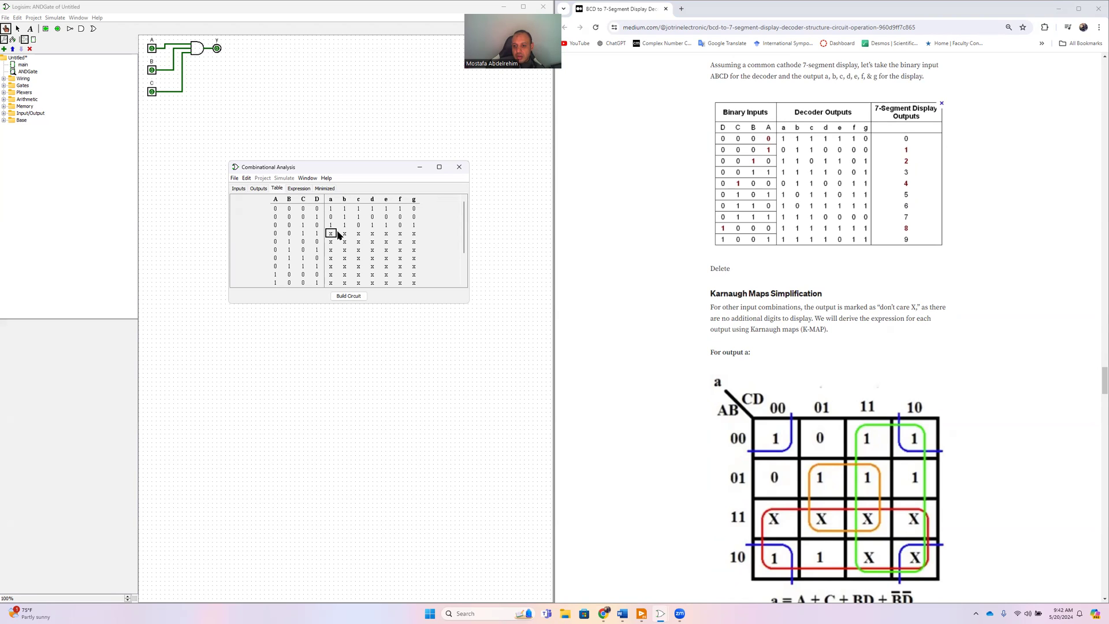
- Set outputs a–g to 1111001 and 0110011 for input rows 0011 and 0100
text(1111)
text(001)
text(011)
text(00)
text(11)
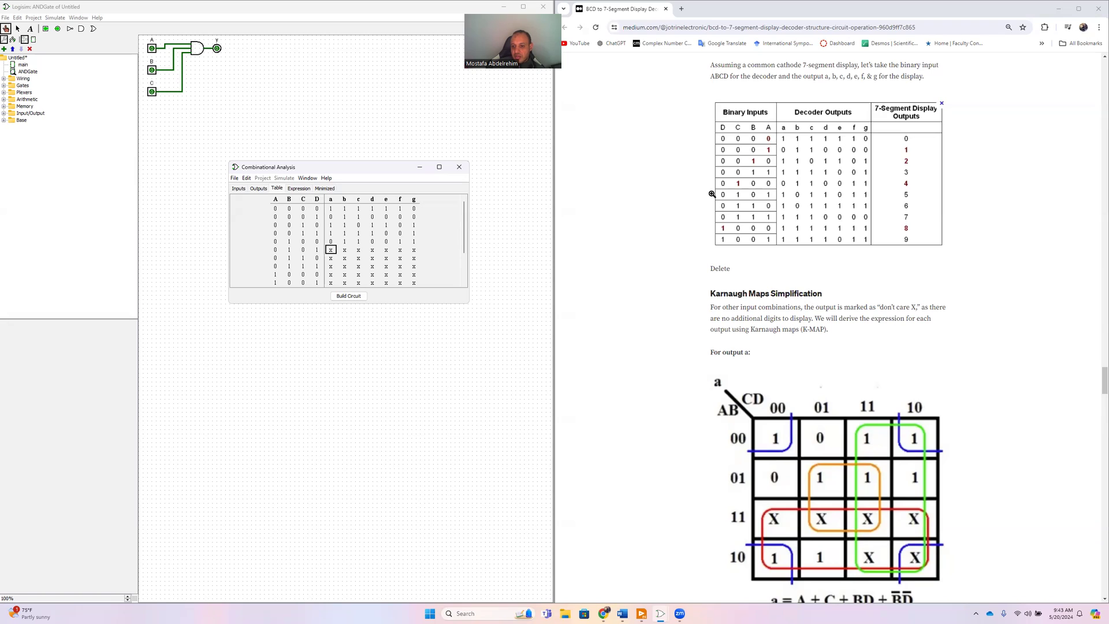
- Set outputs a–g to 1011011, 1011111 and 1110000 for input rows 0101, 0110 and 0111
text(101)
text(101)
text(1)
text(10)
text(1111)
text(1)
text(1110)
text(000)
- Set outputs a–g to 1111111 and 1111011 for input rows 1000 and 1001
text(1111111)
text(111)
text(1)
text(011)
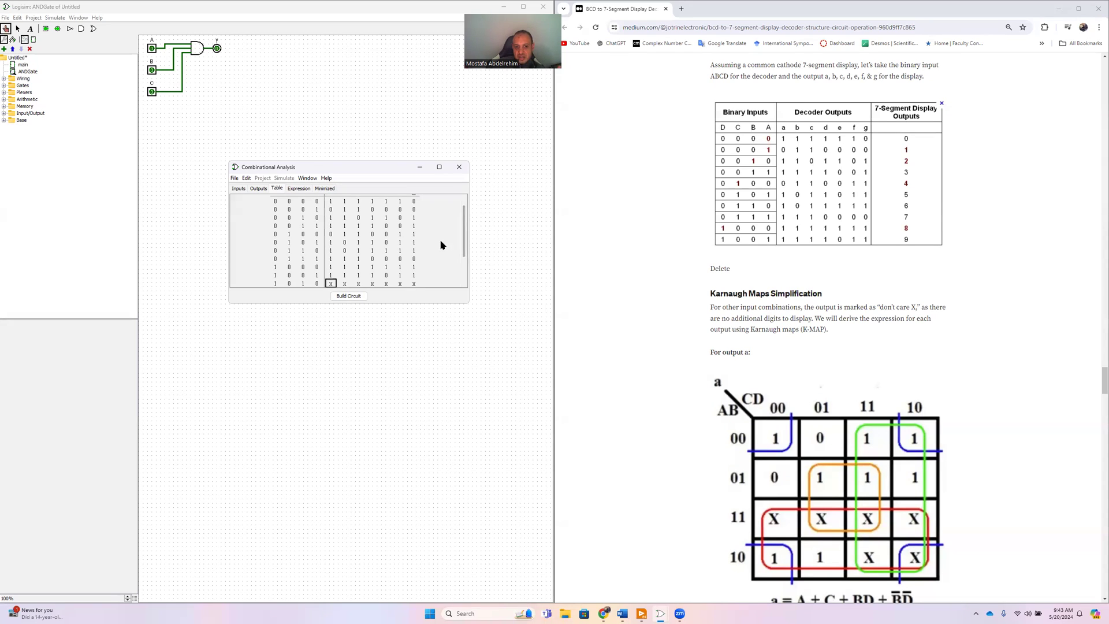
- Make the analysis window taller to fit every row and build the circuit under the name 7Segment_part2
drag(403, 304, 398, 388)
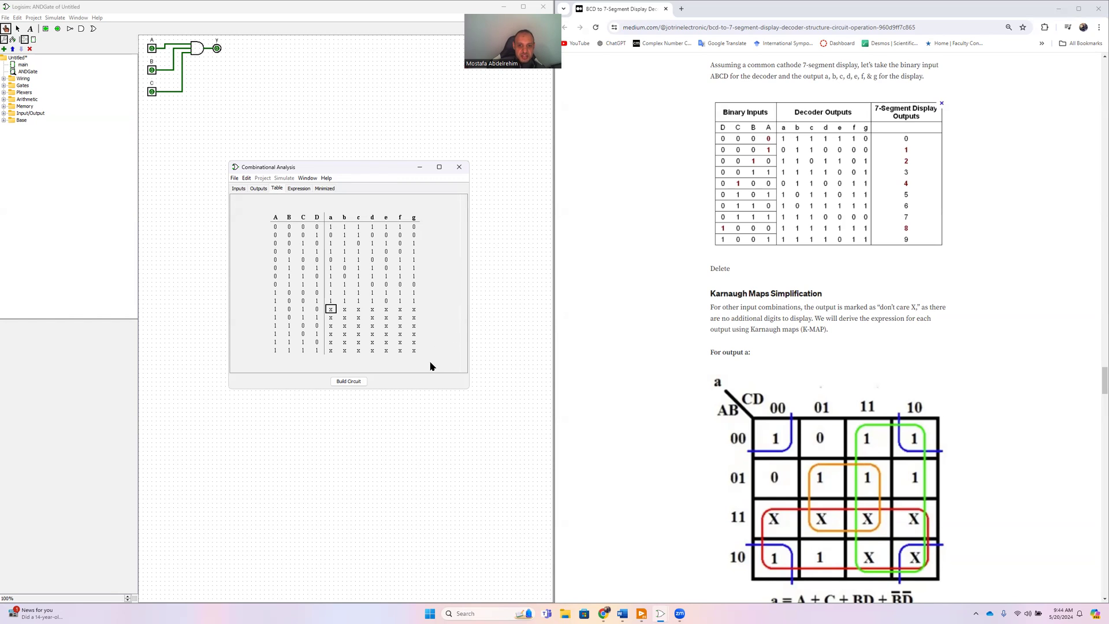
click(349, 383)
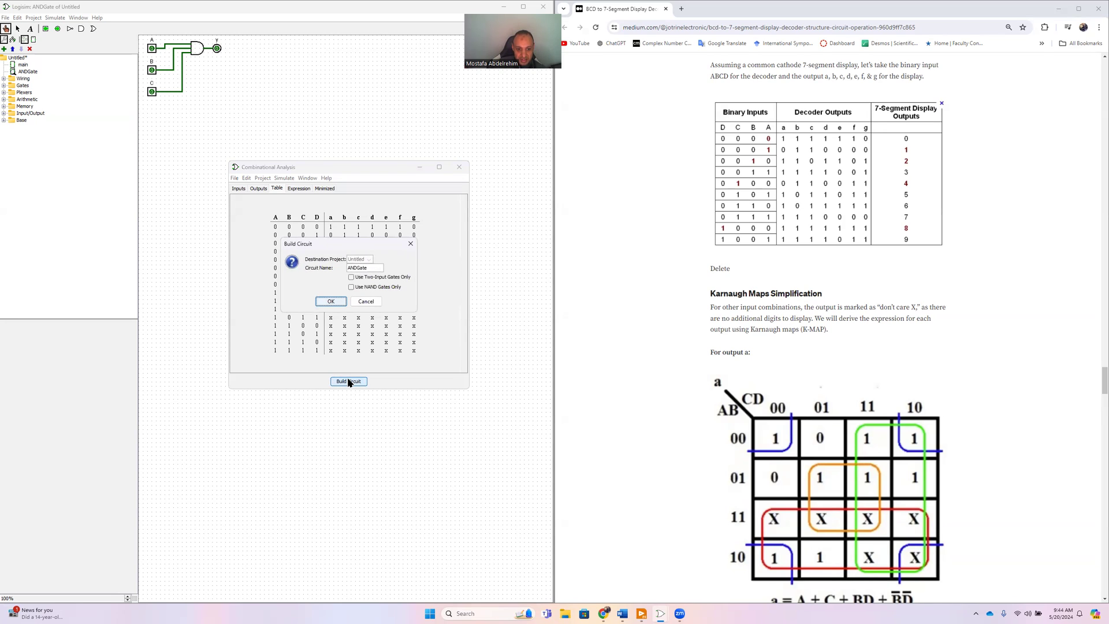
double_click(361, 269)
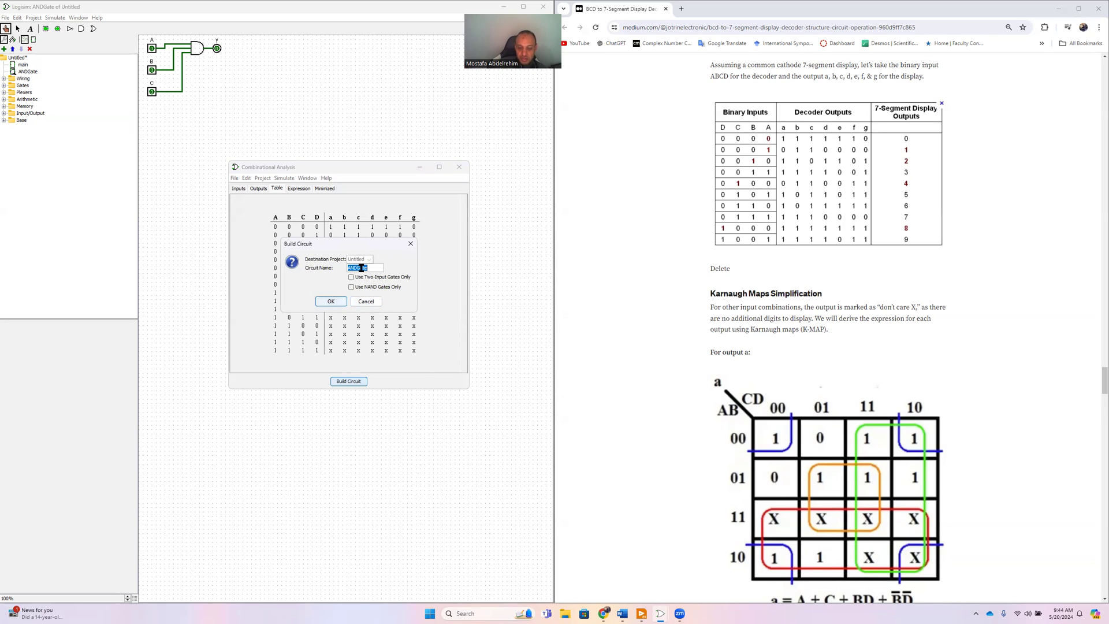
text(7Segment)
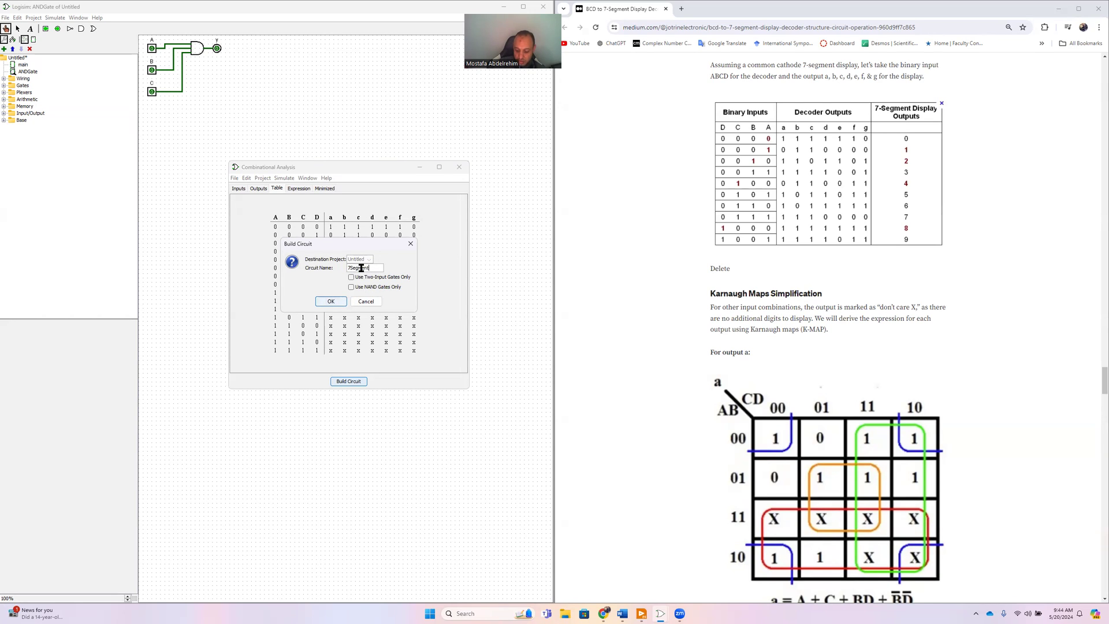
text(_part2)
click(327, 302)
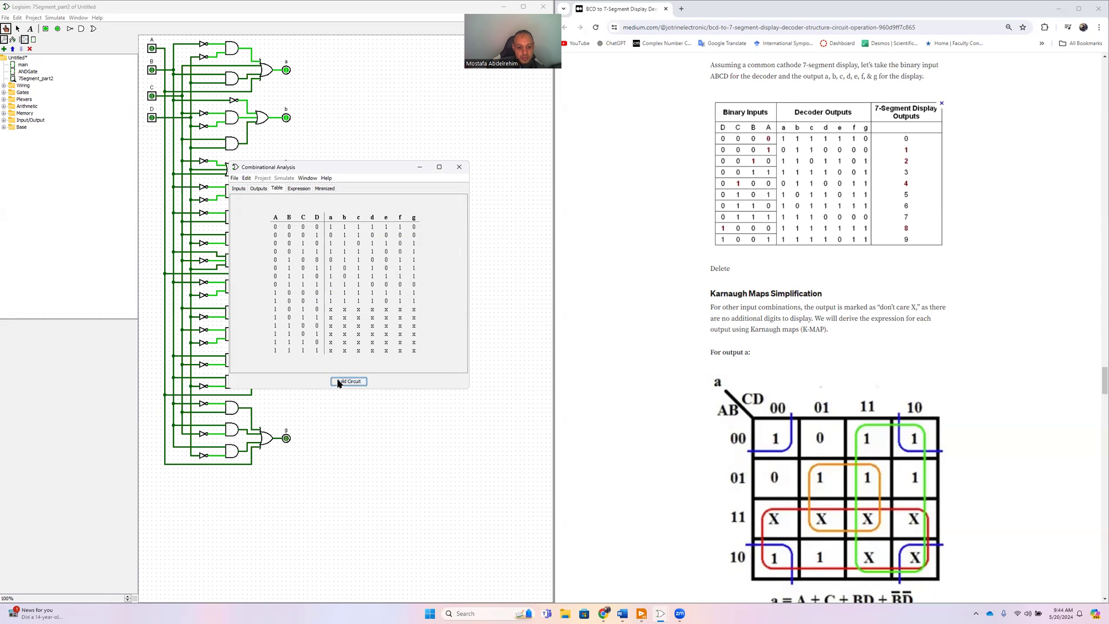
- View output a's expression and minimized Karnaugh map and compare them with the article's map for output a
click(301, 189)
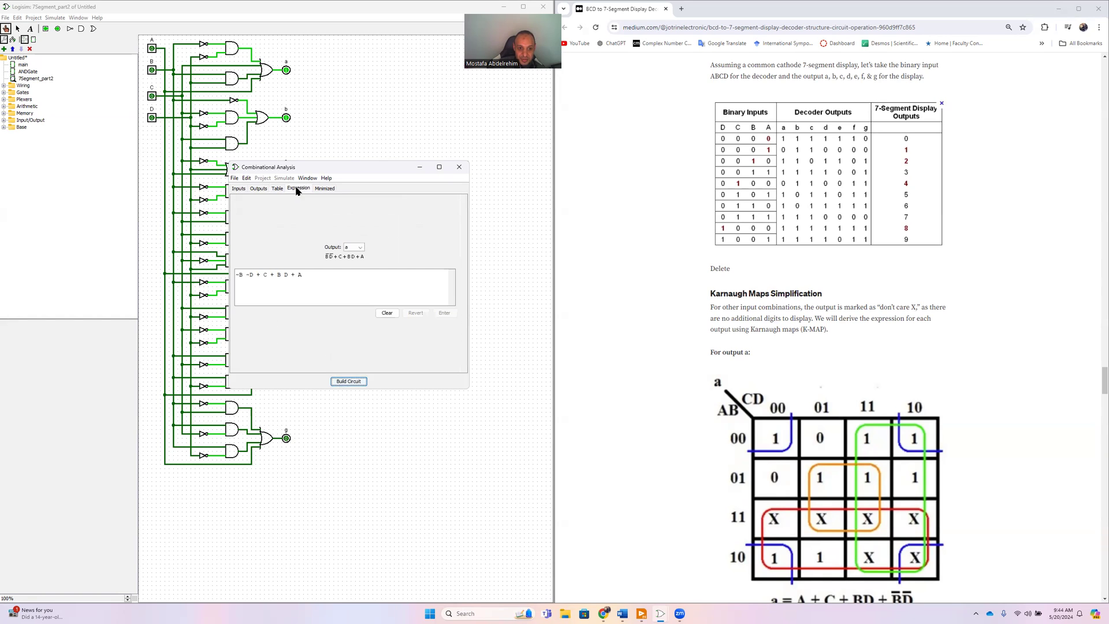
scroll(664, 359, down, 1)
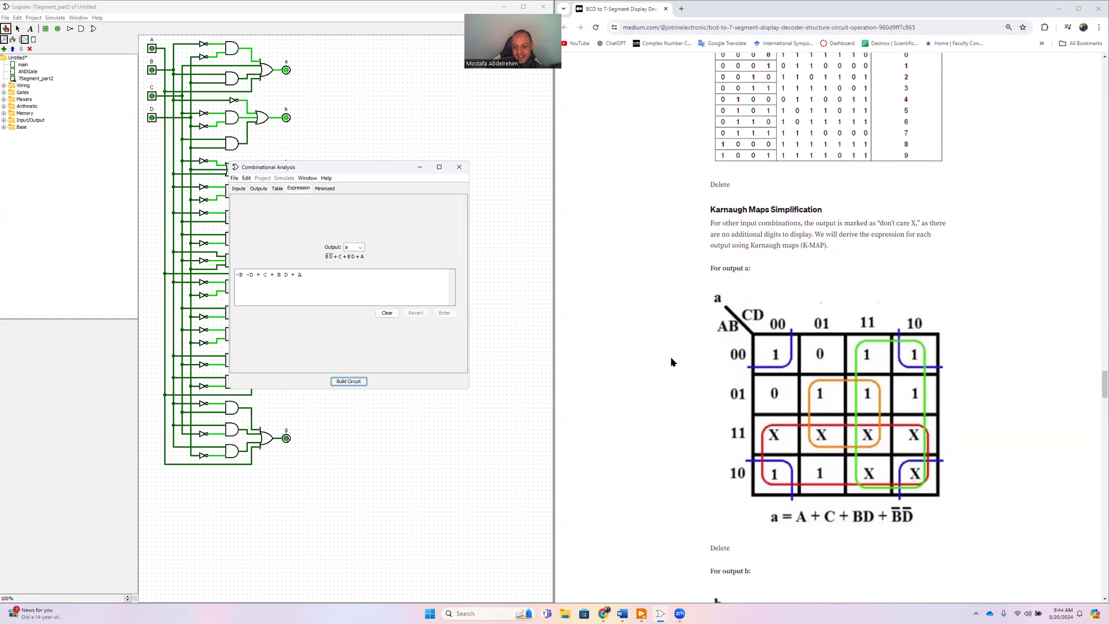
click(318, 189)
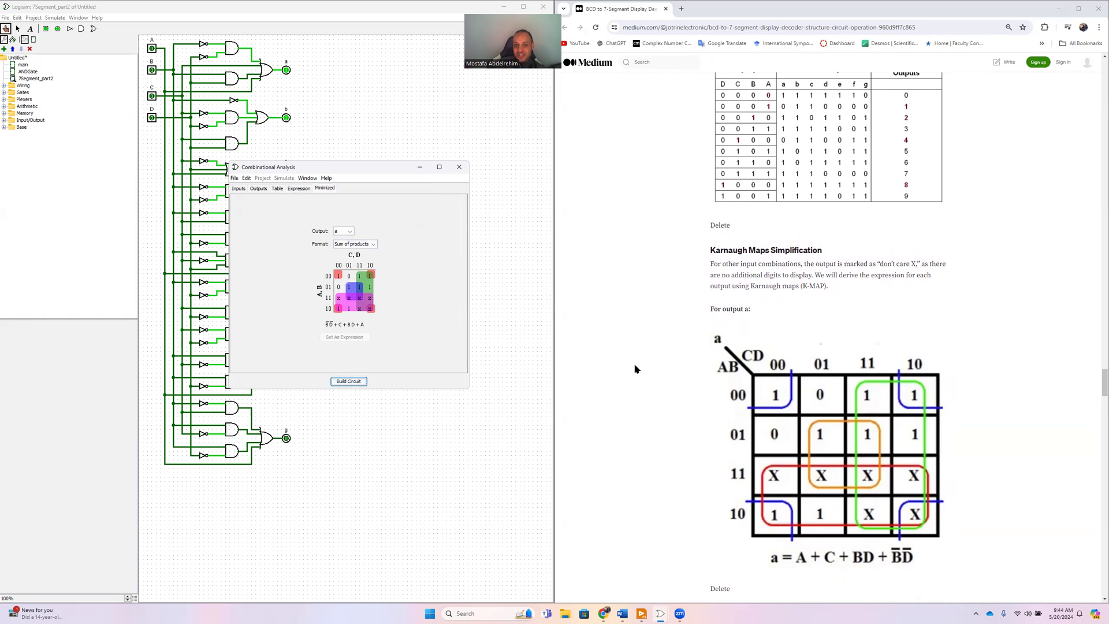
scroll(635, 367, down, 1)
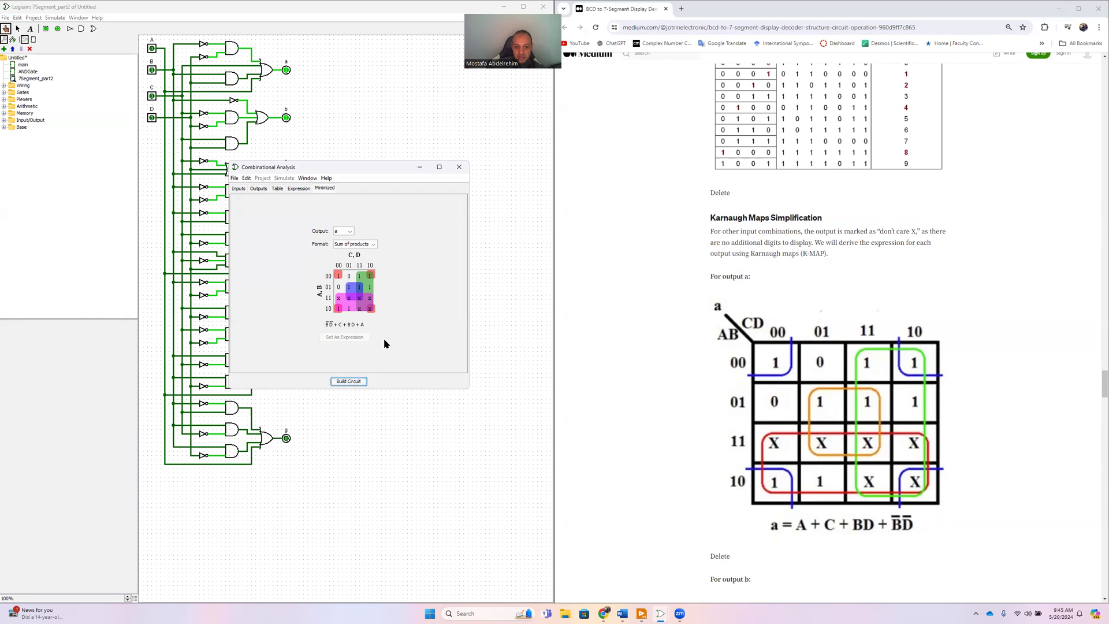
- Show the minimized Karnaugh maps of outputs b and c and compare each with the article's version
click(345, 231)
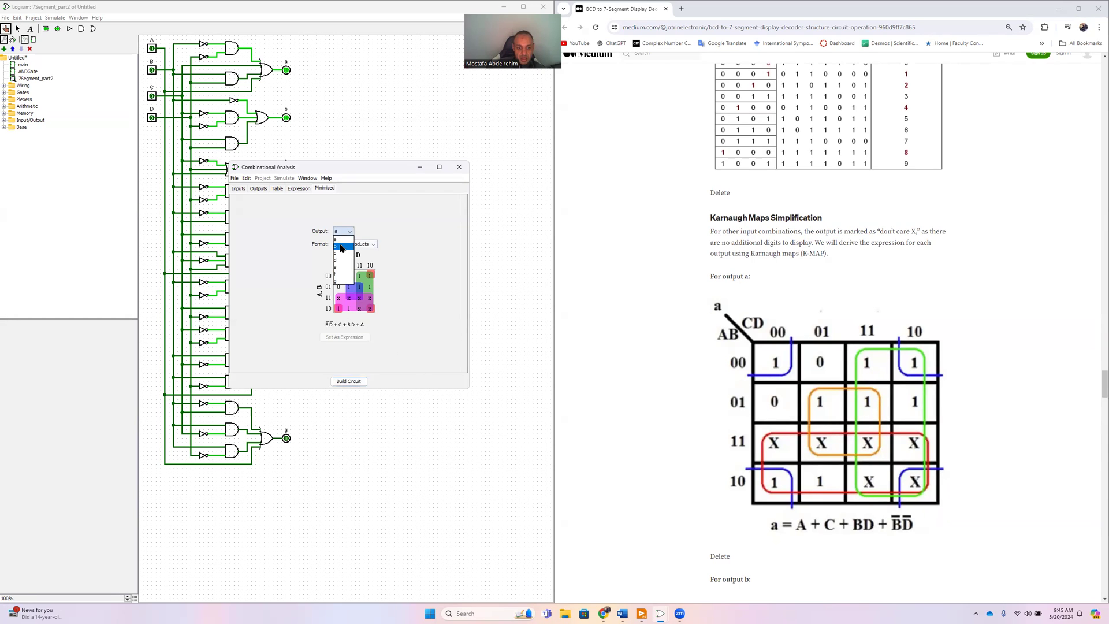
click(341, 247)
scroll(615, 364, down, 7)
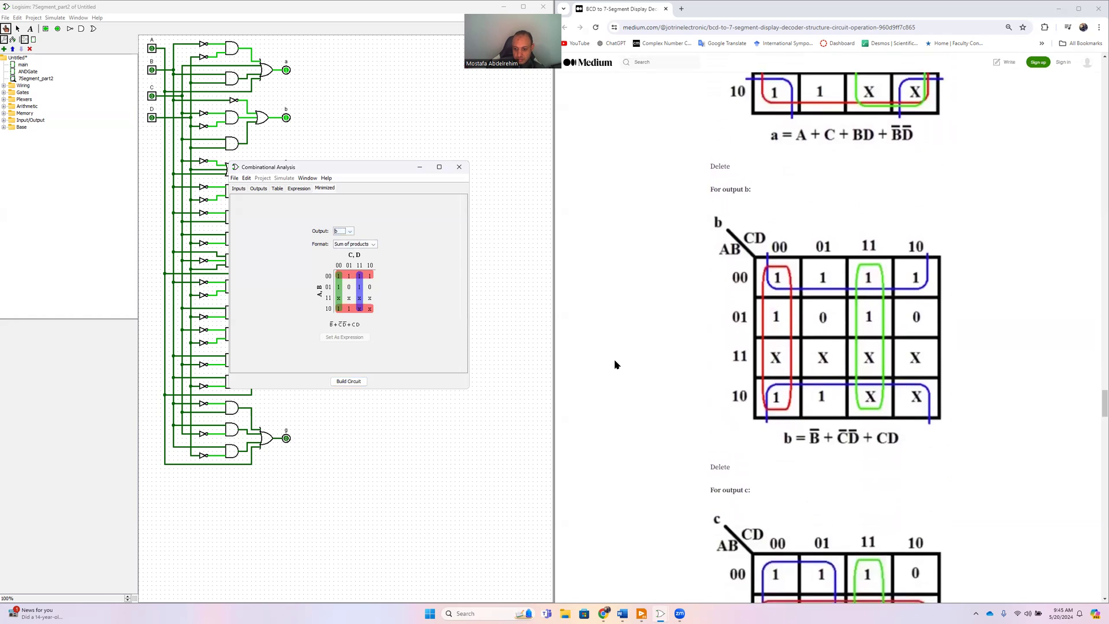
scroll(615, 364, up, 2)
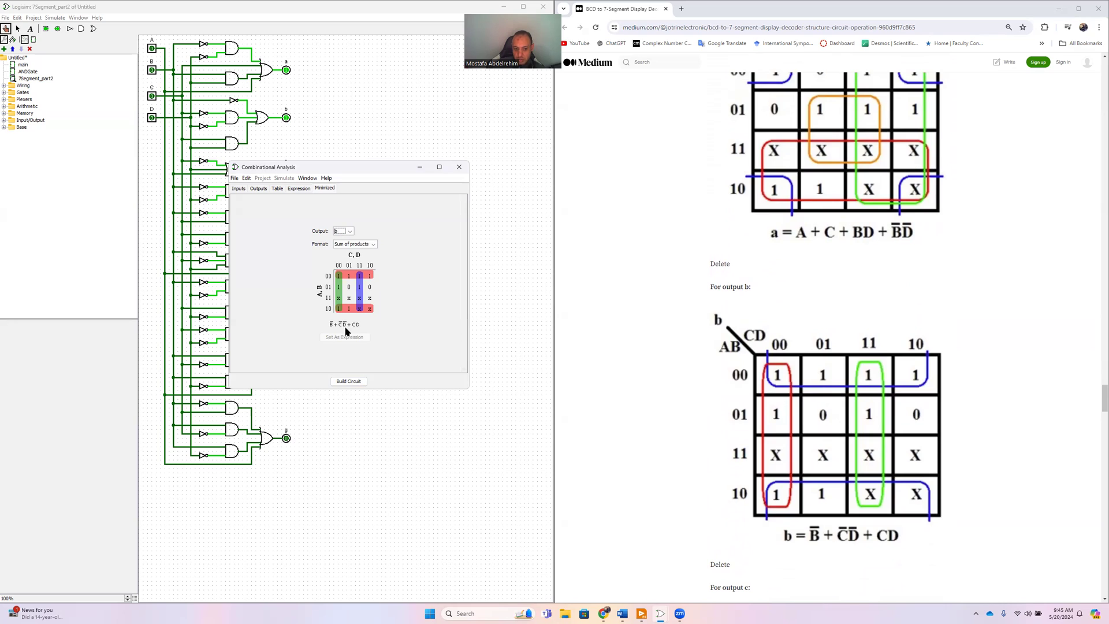
scroll(796, 465, down, 6)
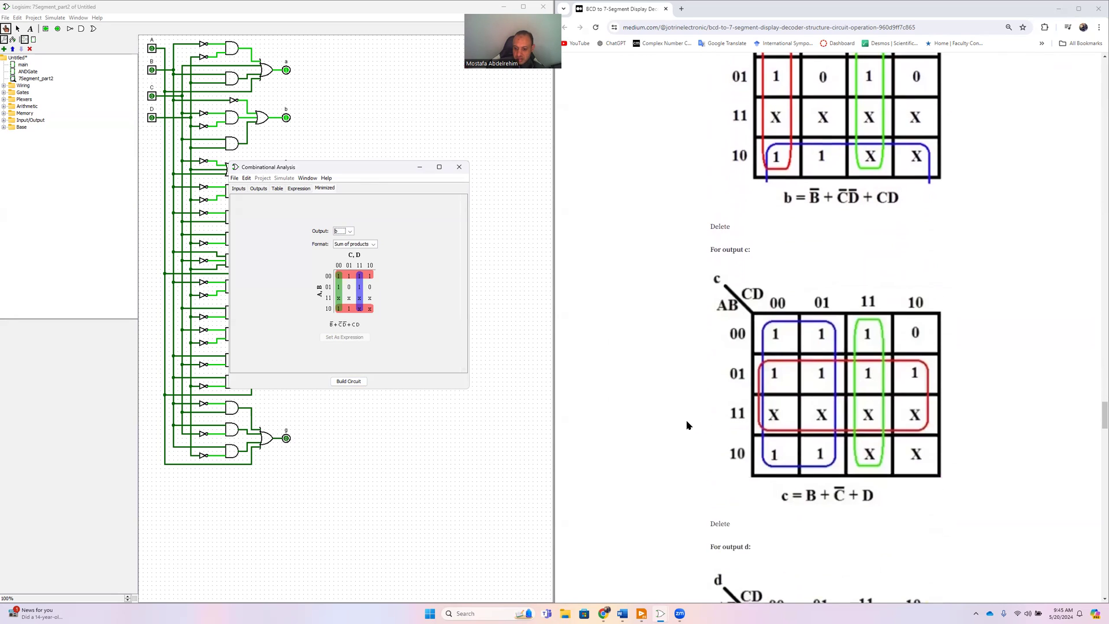
scroll(687, 425, up, 1)
click(345, 231)
click(341, 252)
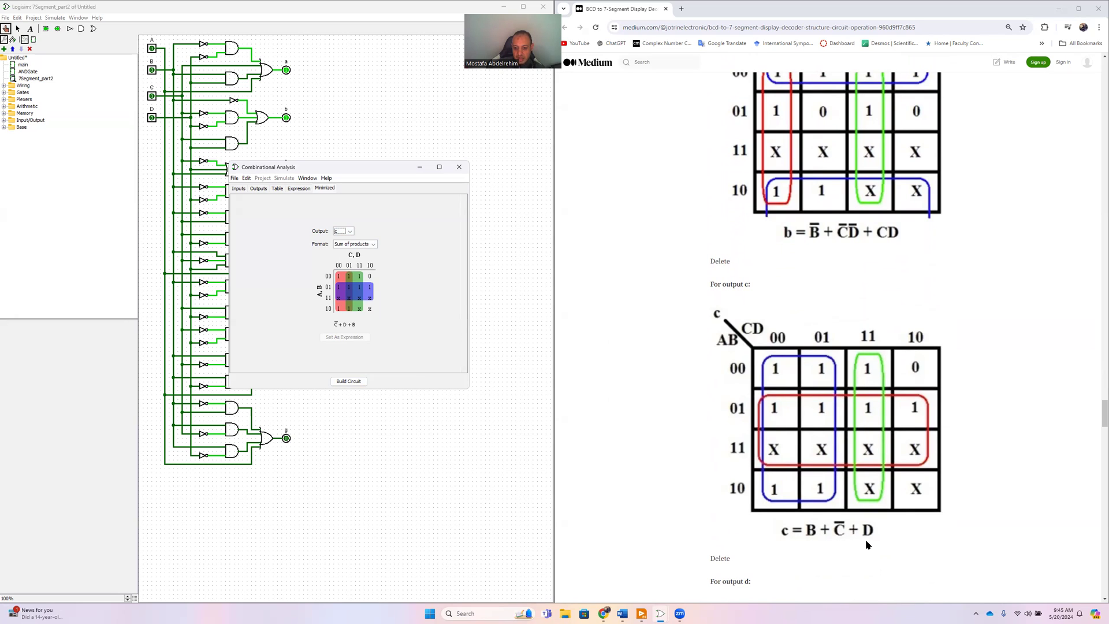
- Compare the minimized maps and expressions of outputs d and e with the article's
scroll(620, 404, down, 5)
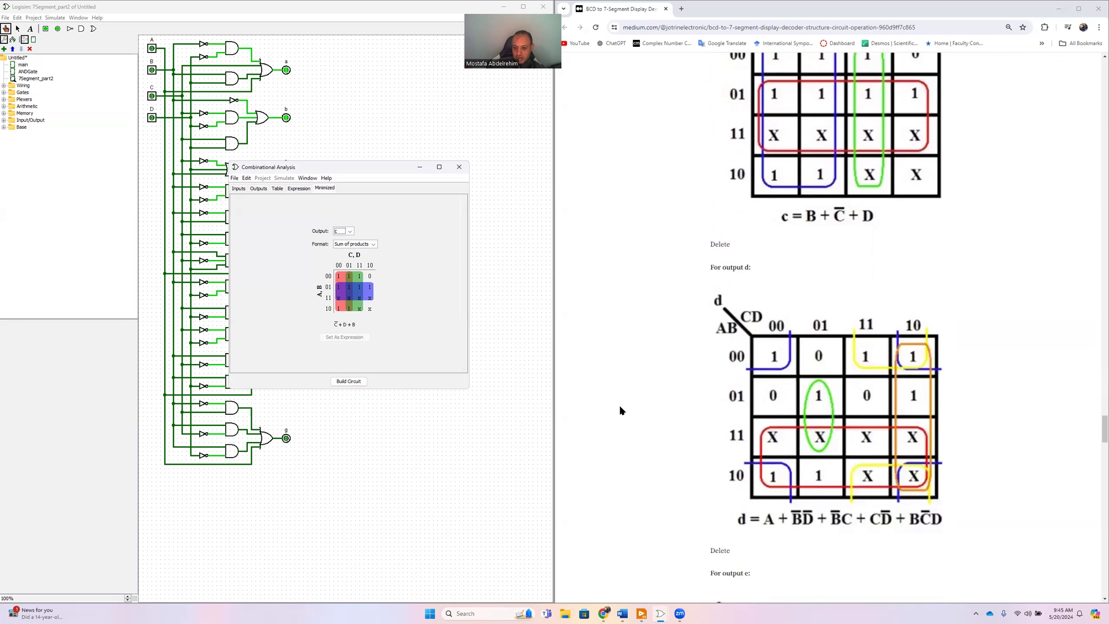
click(350, 230)
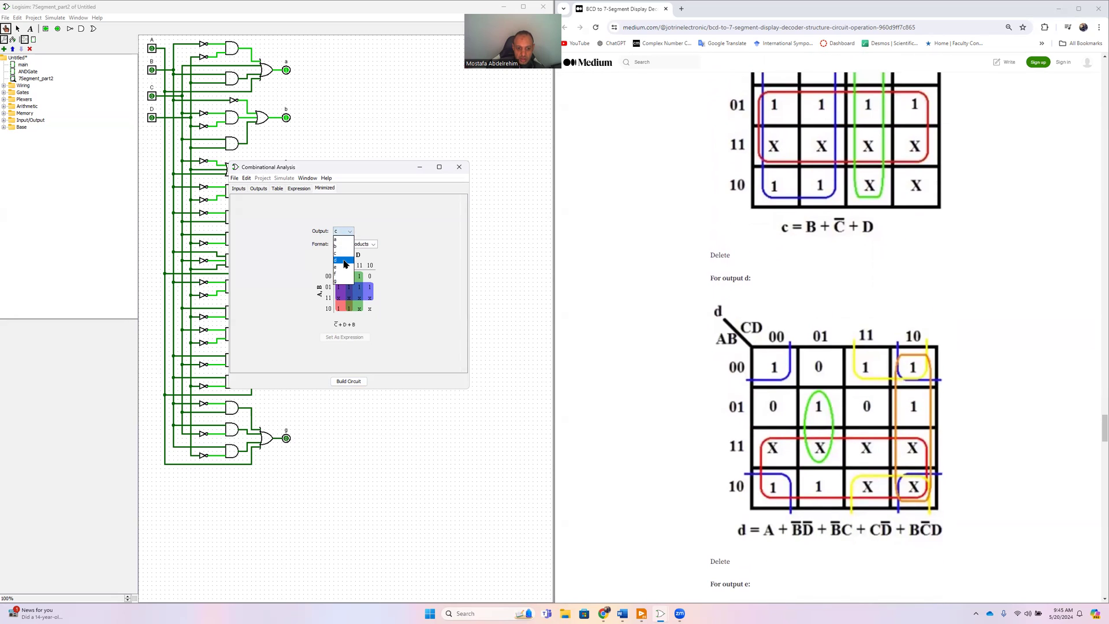
click(342, 258)
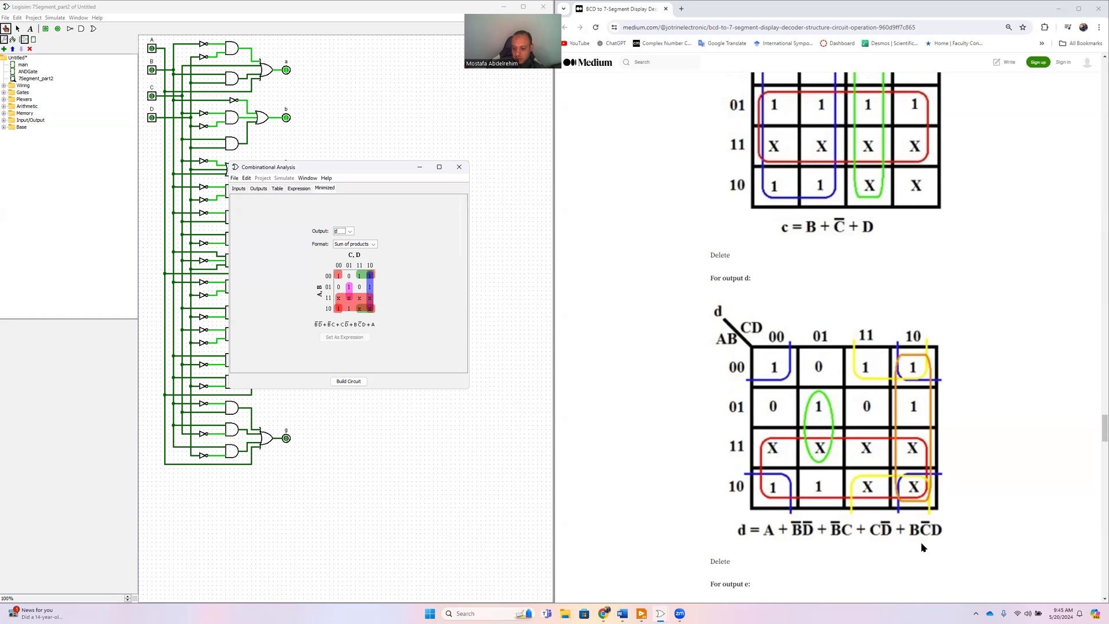
scroll(944, 538, down, 6)
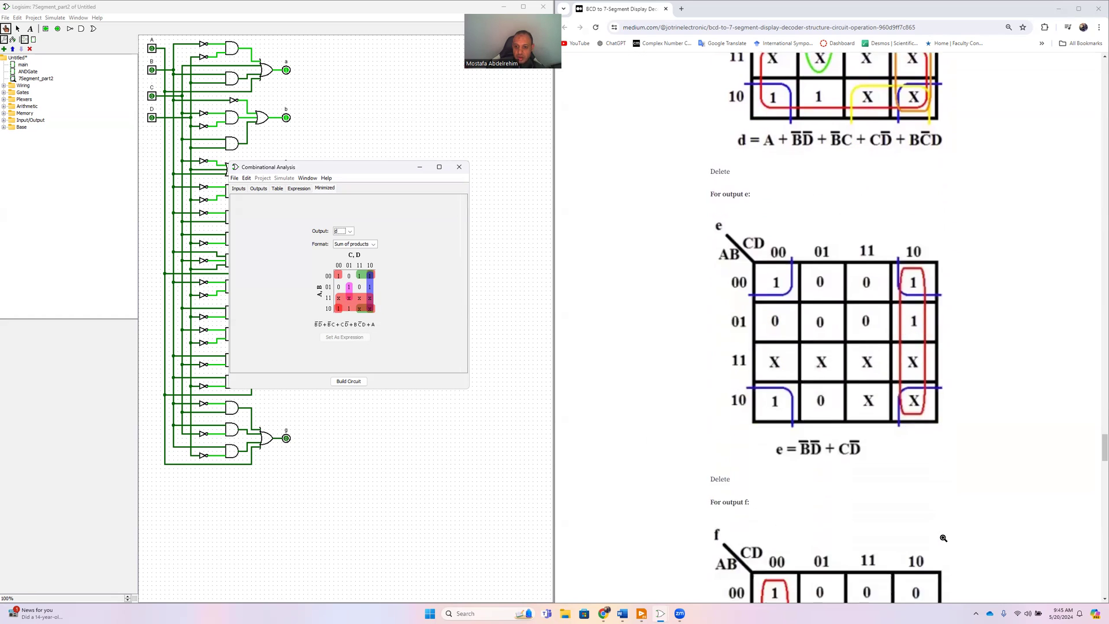
scroll(943, 538, up, 1)
click(349, 230)
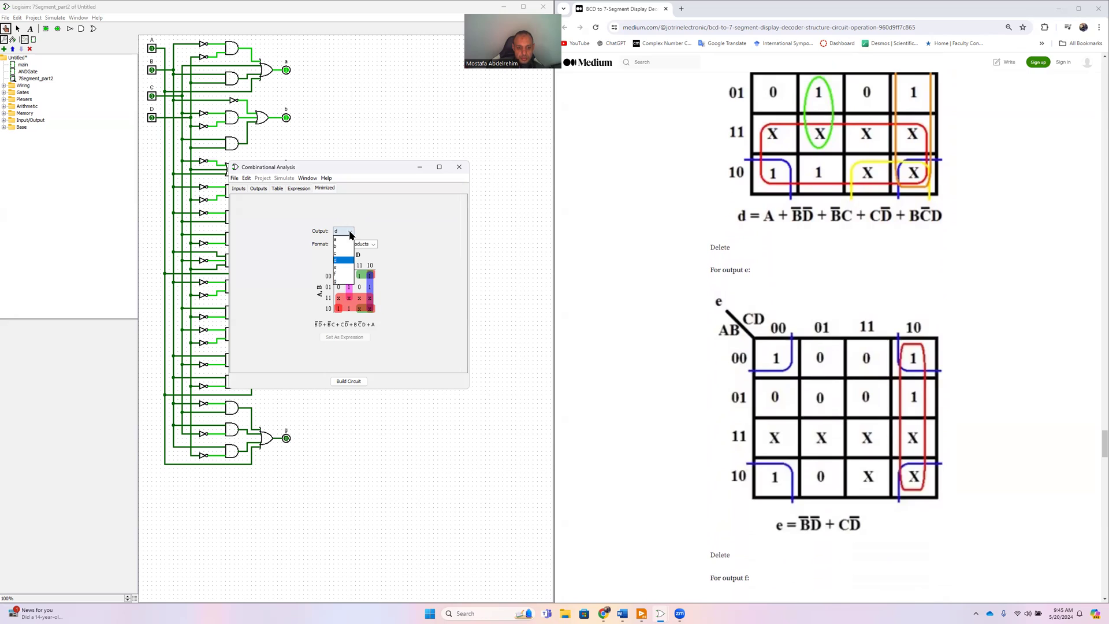
click(342, 267)
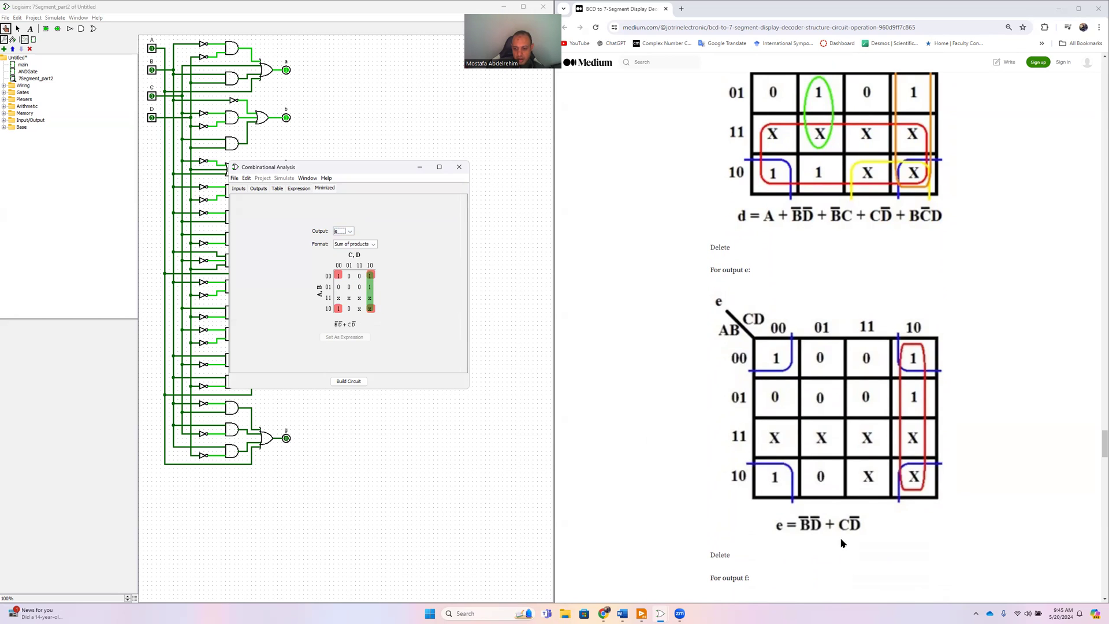
- Check the minimized maps and expressions of outputs f and g against the article's
click(352, 233)
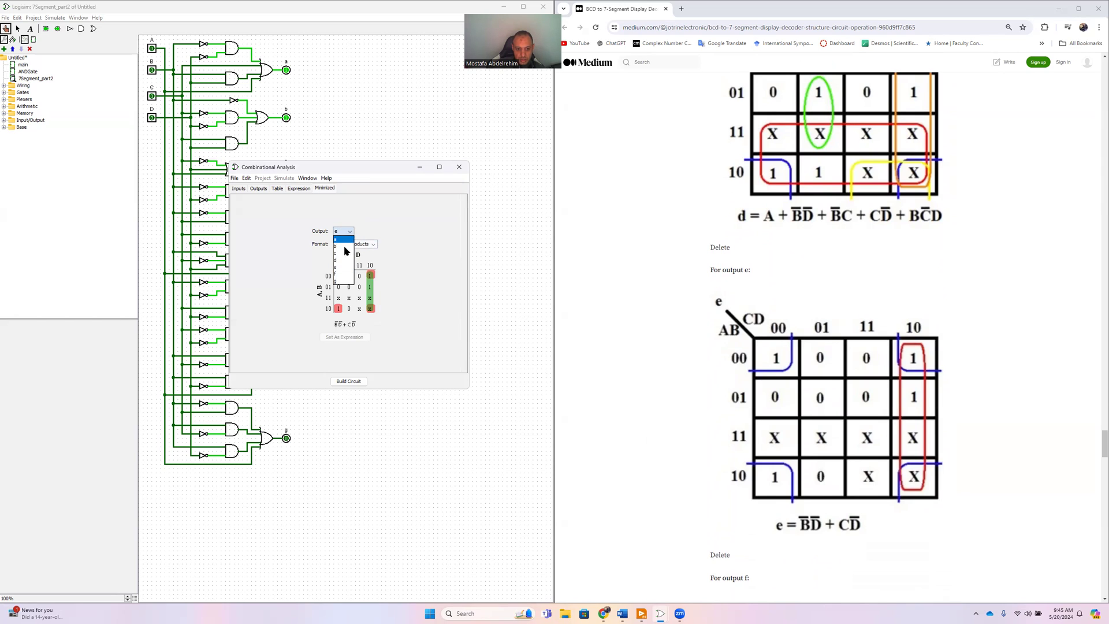
click(344, 275)
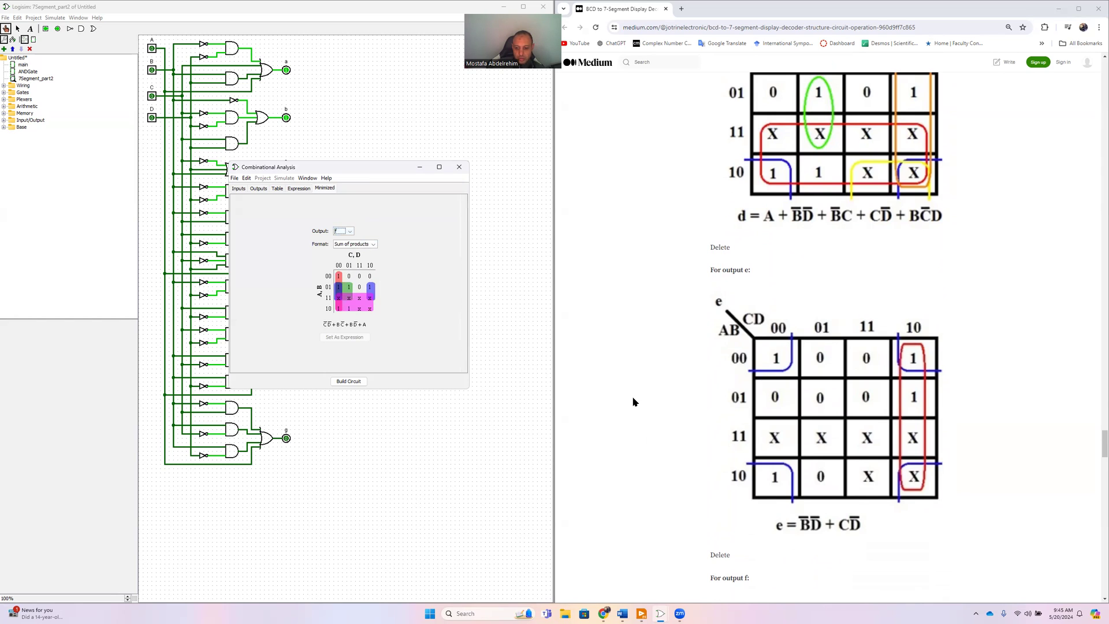
scroll(636, 399, down, 5)
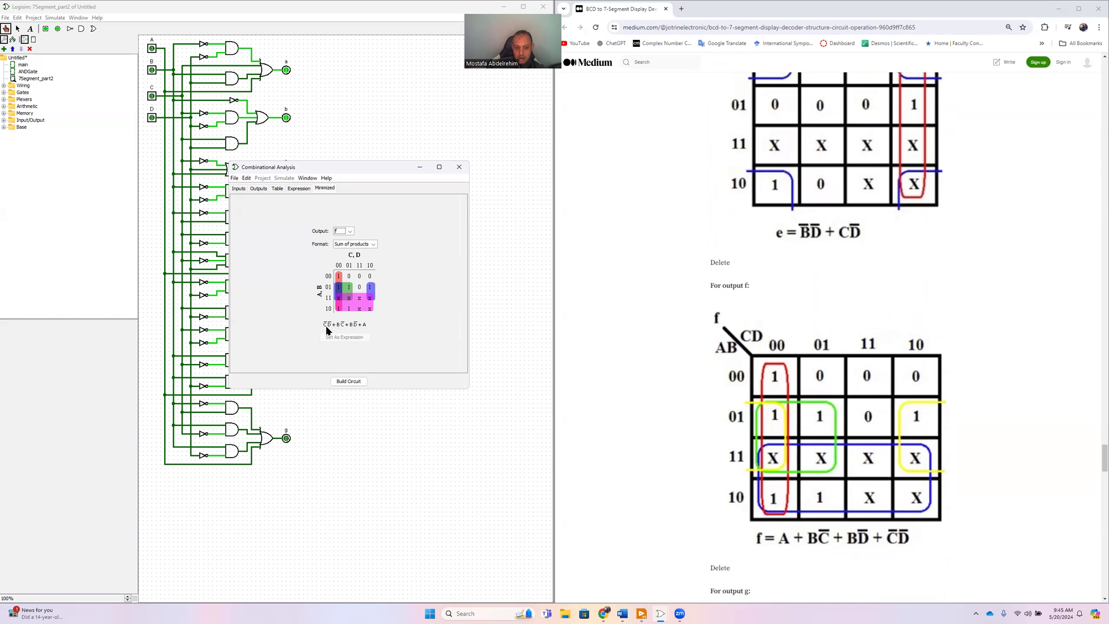
click(349, 231)
click(341, 282)
scroll(694, 377, down, 4)
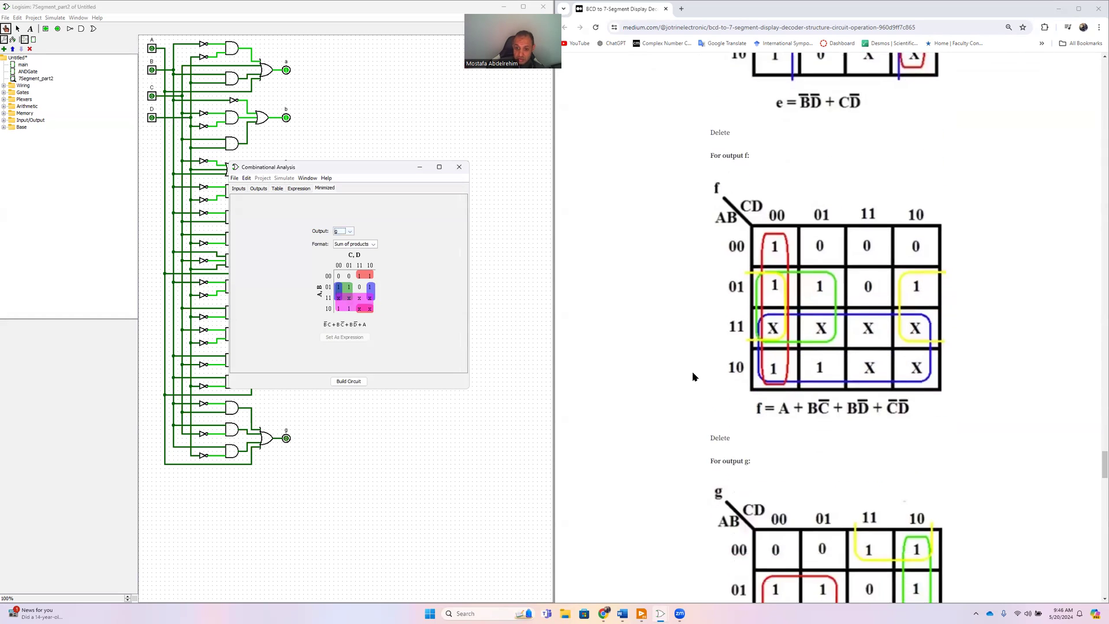
scroll(694, 377, down, 1)
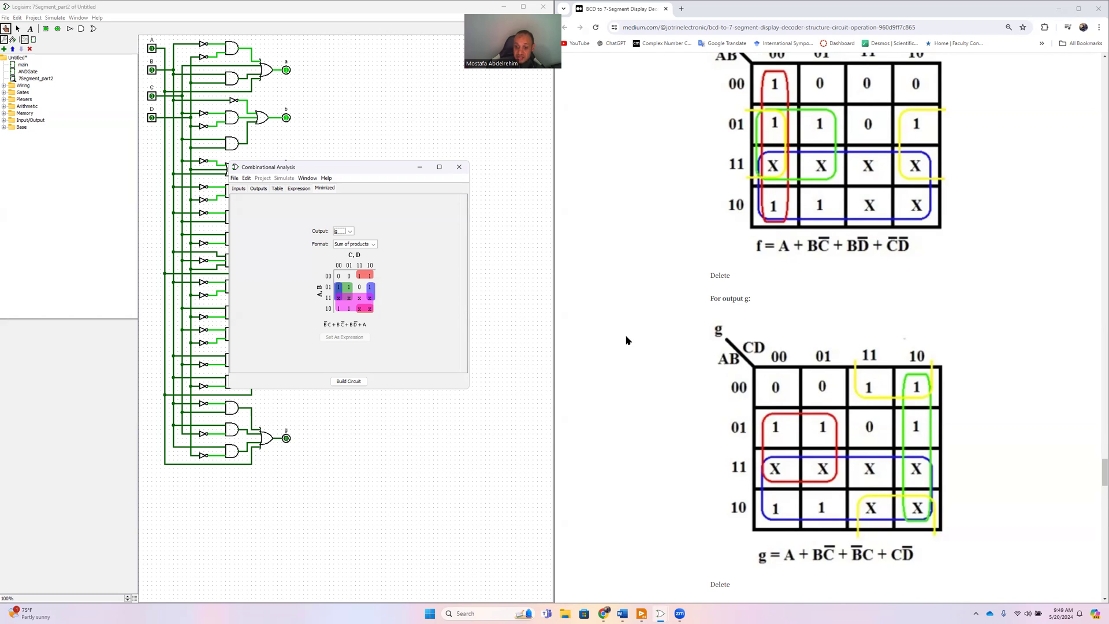
scroll(627, 340, down, 1)
scroll(627, 341, up, 5)
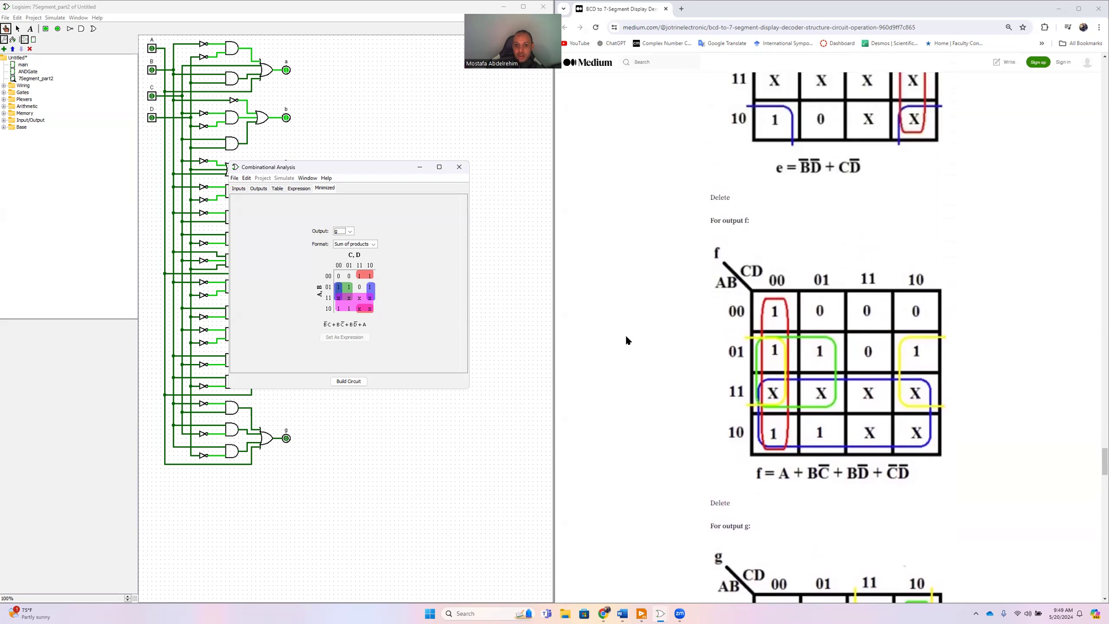
scroll(627, 340, up, 2)
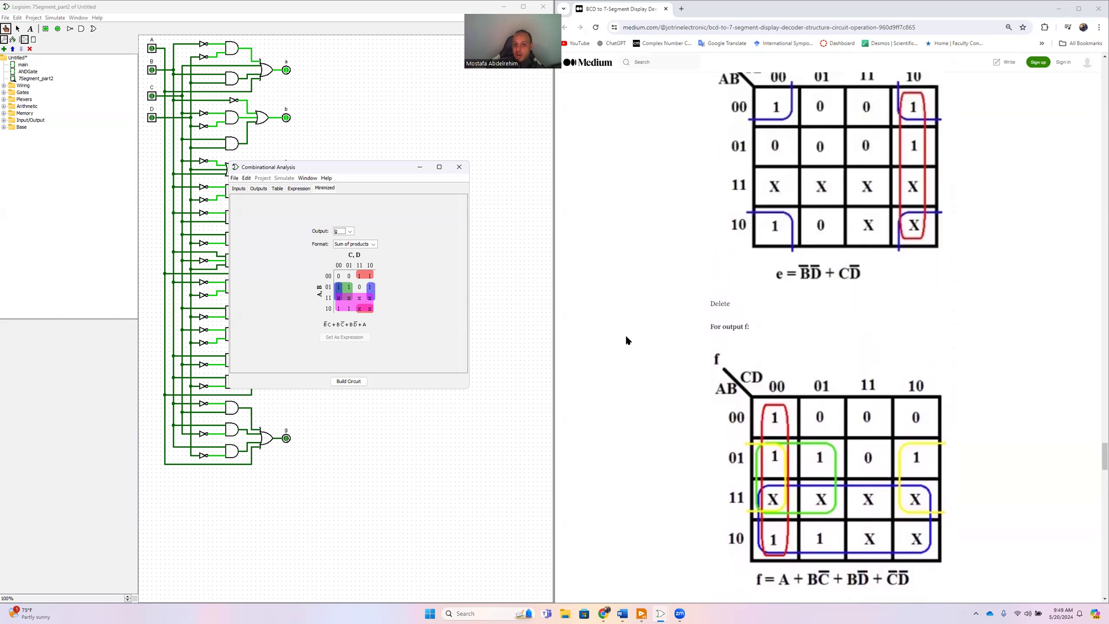
scroll(629, 340, up, 6)
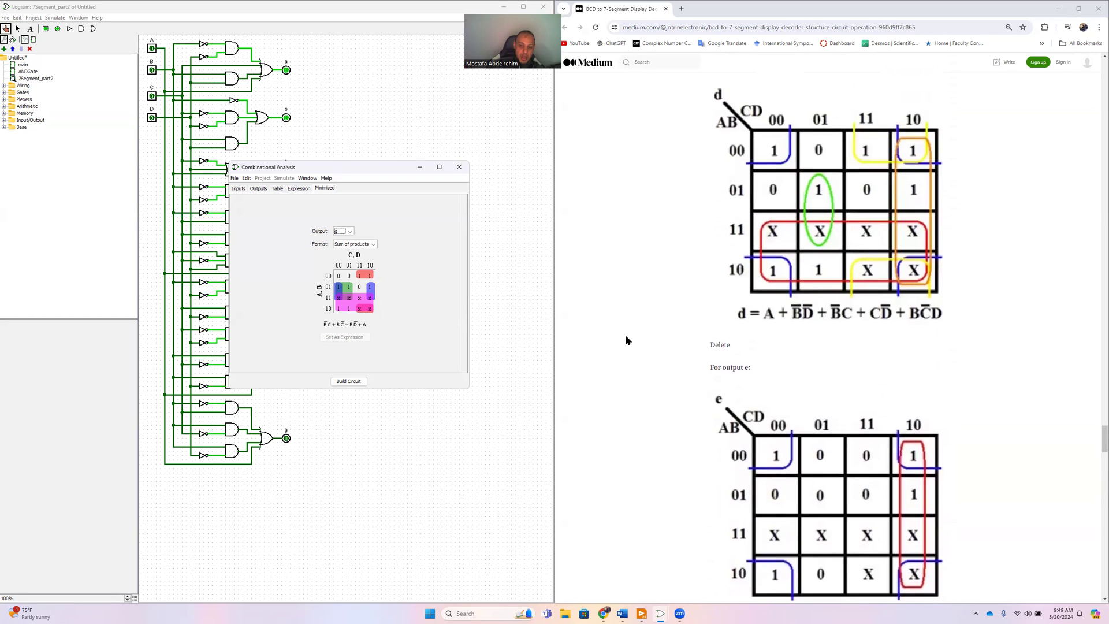
scroll(626, 340, up, 3)
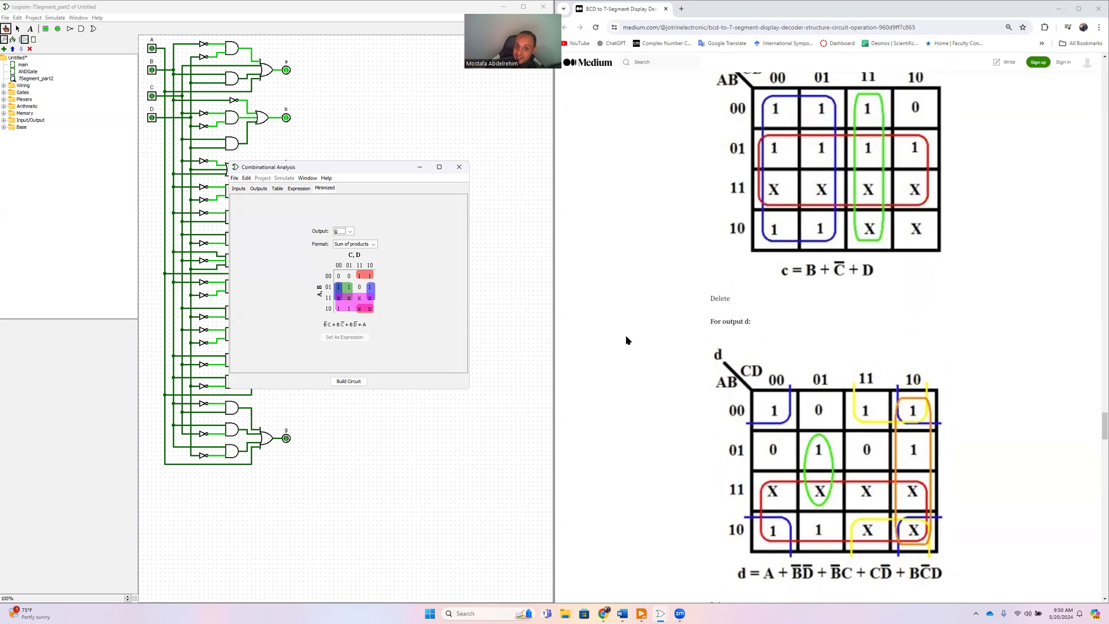
scroll(627, 341, up, 2)
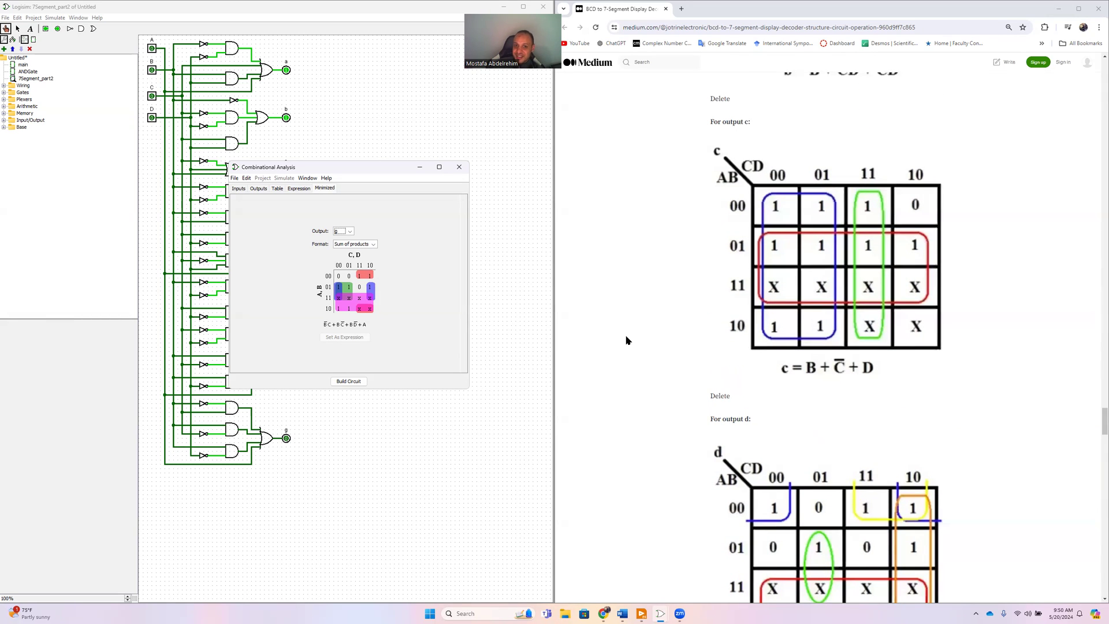